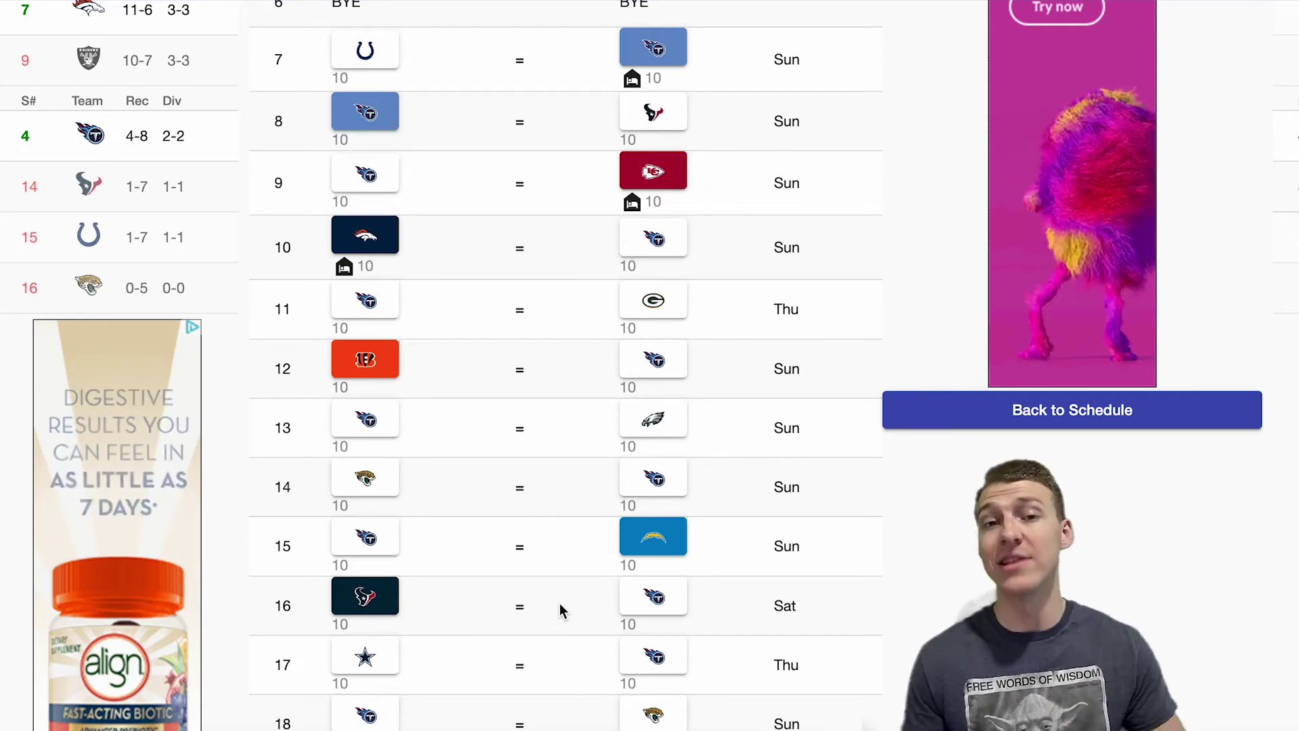
Step: Pick the Packers to beat the Titans in week 11 and the Eagles to beat them in week 13
scroll(541, 491, "up", 3)
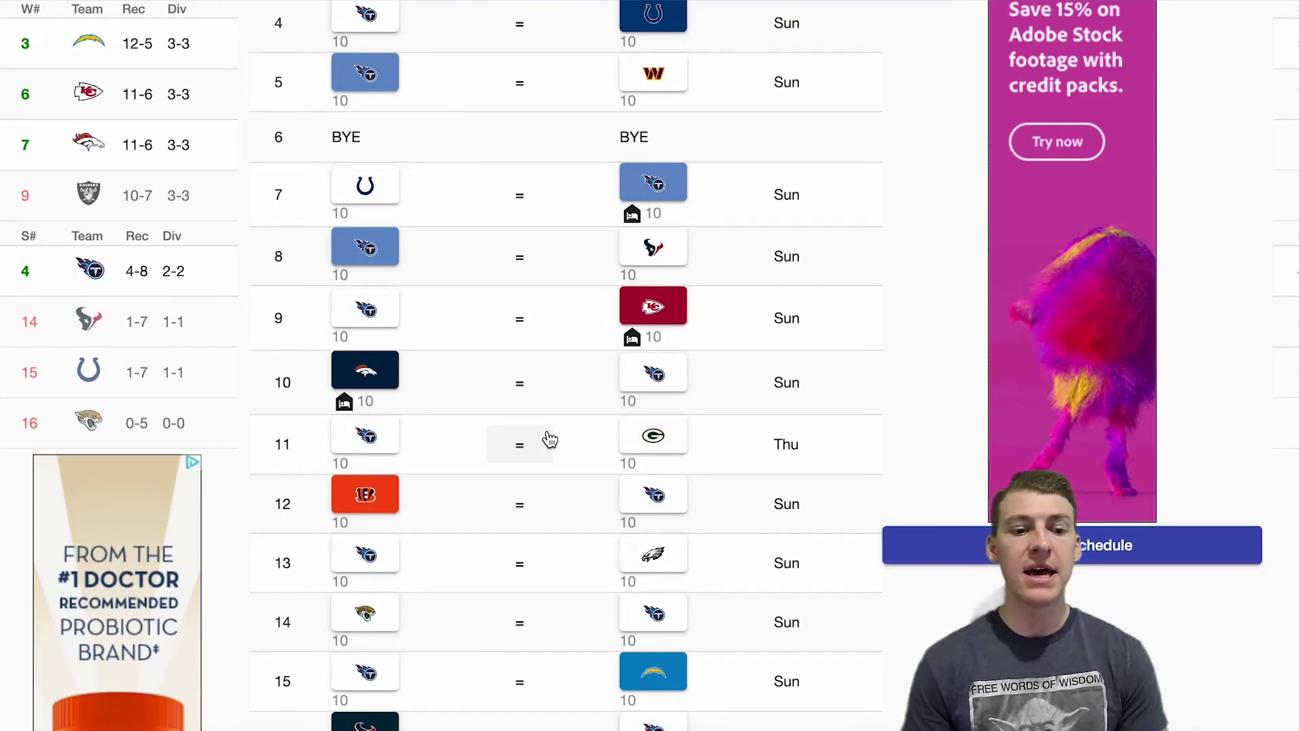
left_click(676, 442)
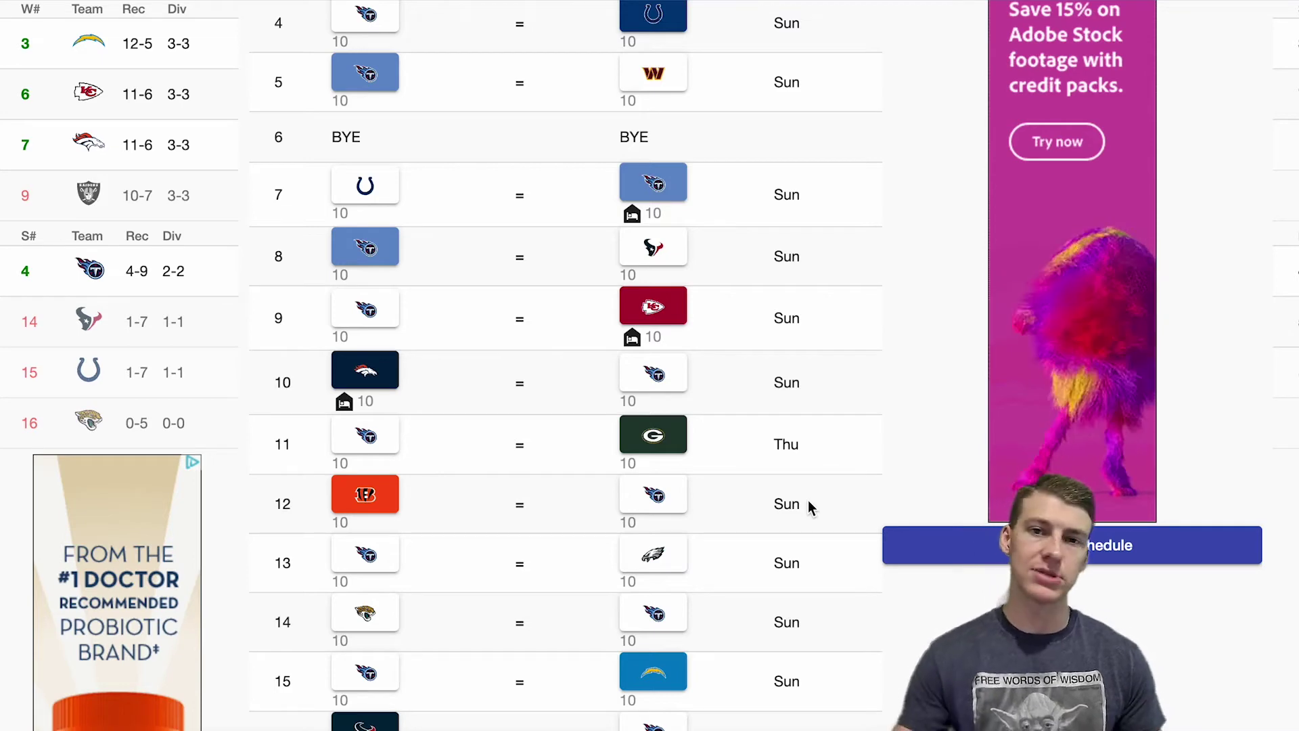
scroll(808, 504, "down", 3)
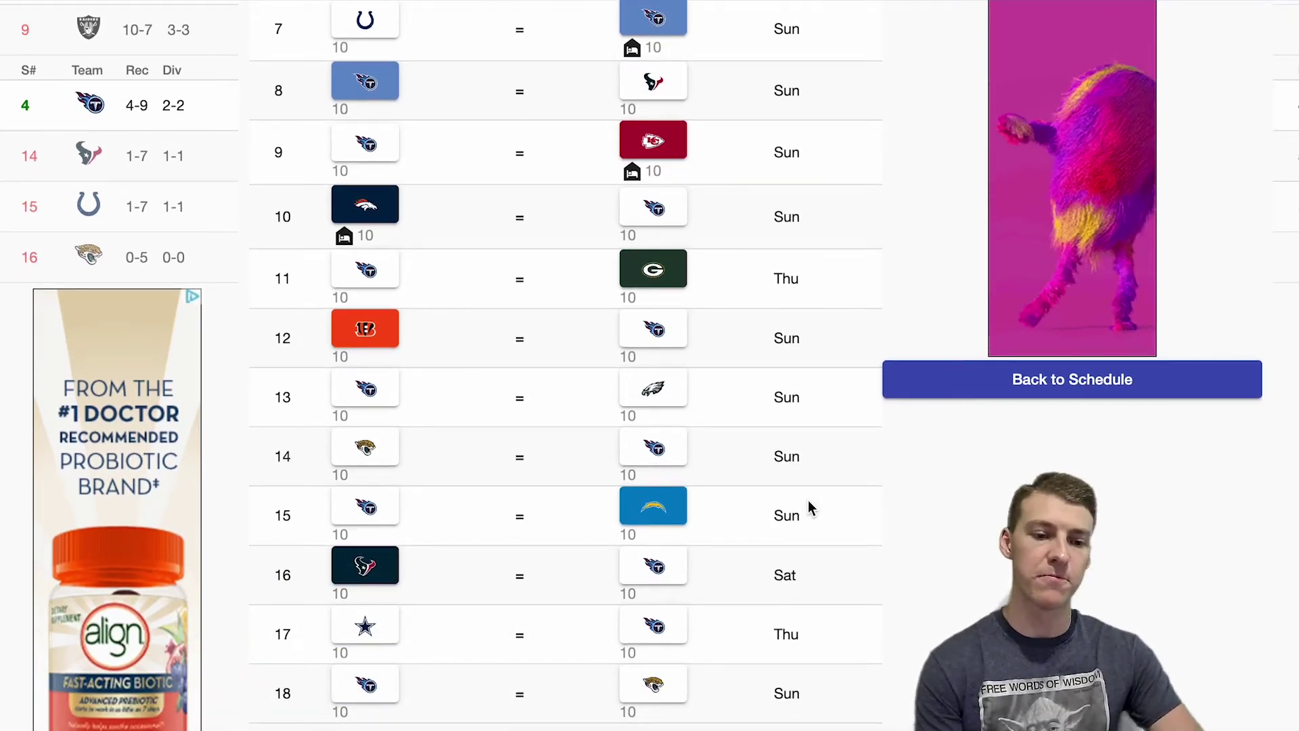
left_click(632, 392)
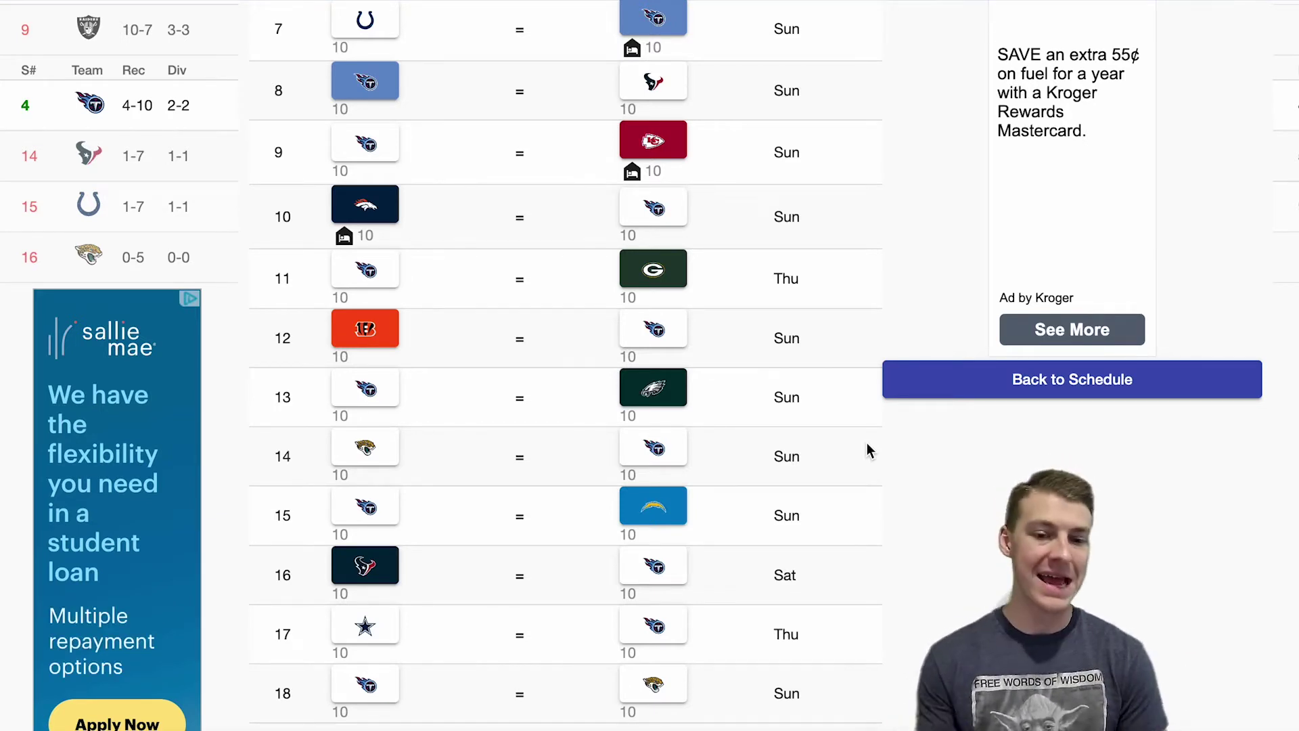
Step: Pick the Titans to beat the Jaguars in weeks 14 and 18, and the Cowboys to beat the Titans in week 17
scroll(869, 452, "down", 1)
left_click(653, 387)
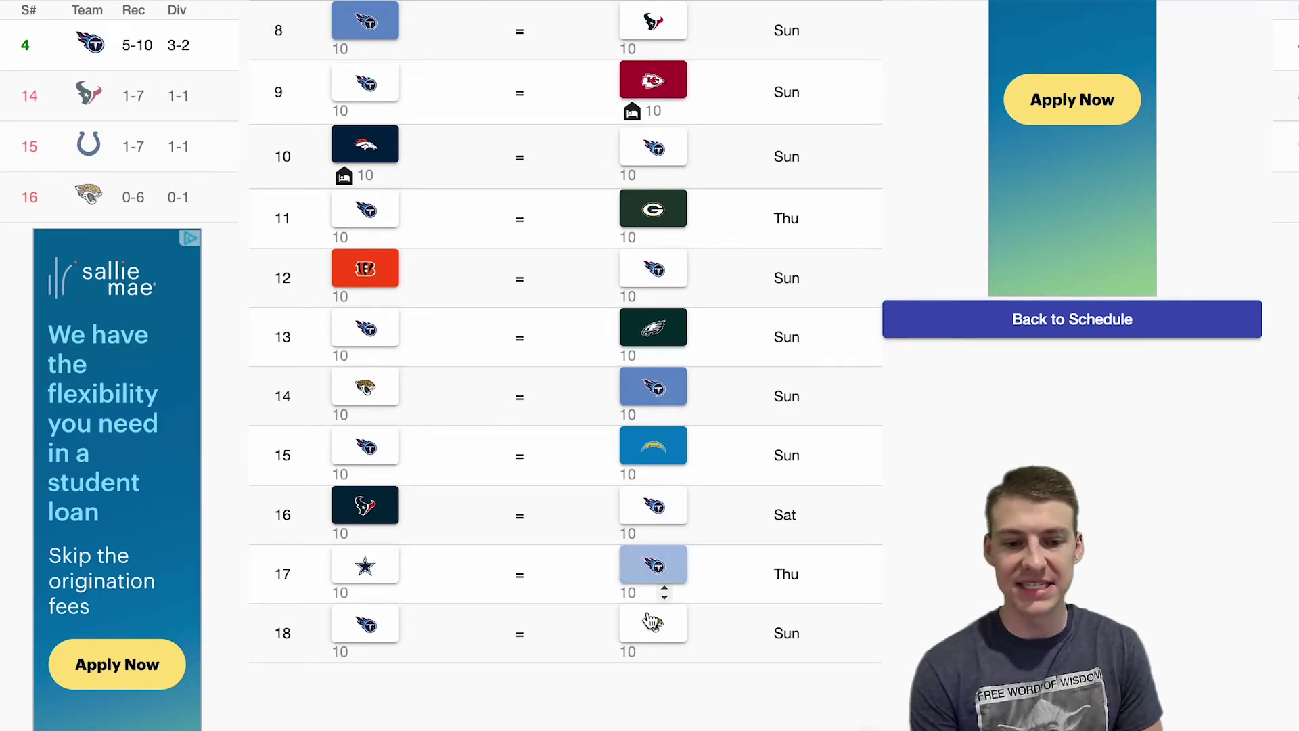
left_click(376, 619)
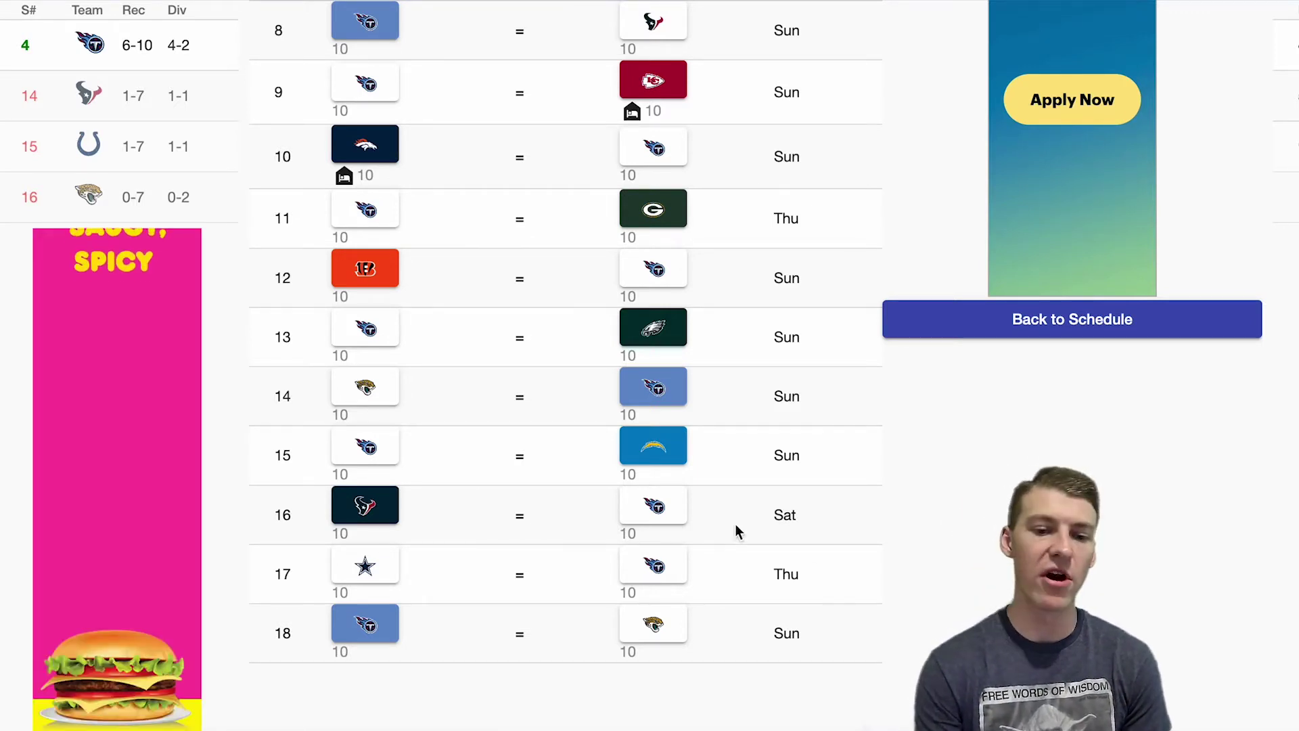
left_click(365, 542)
left_click(365, 563)
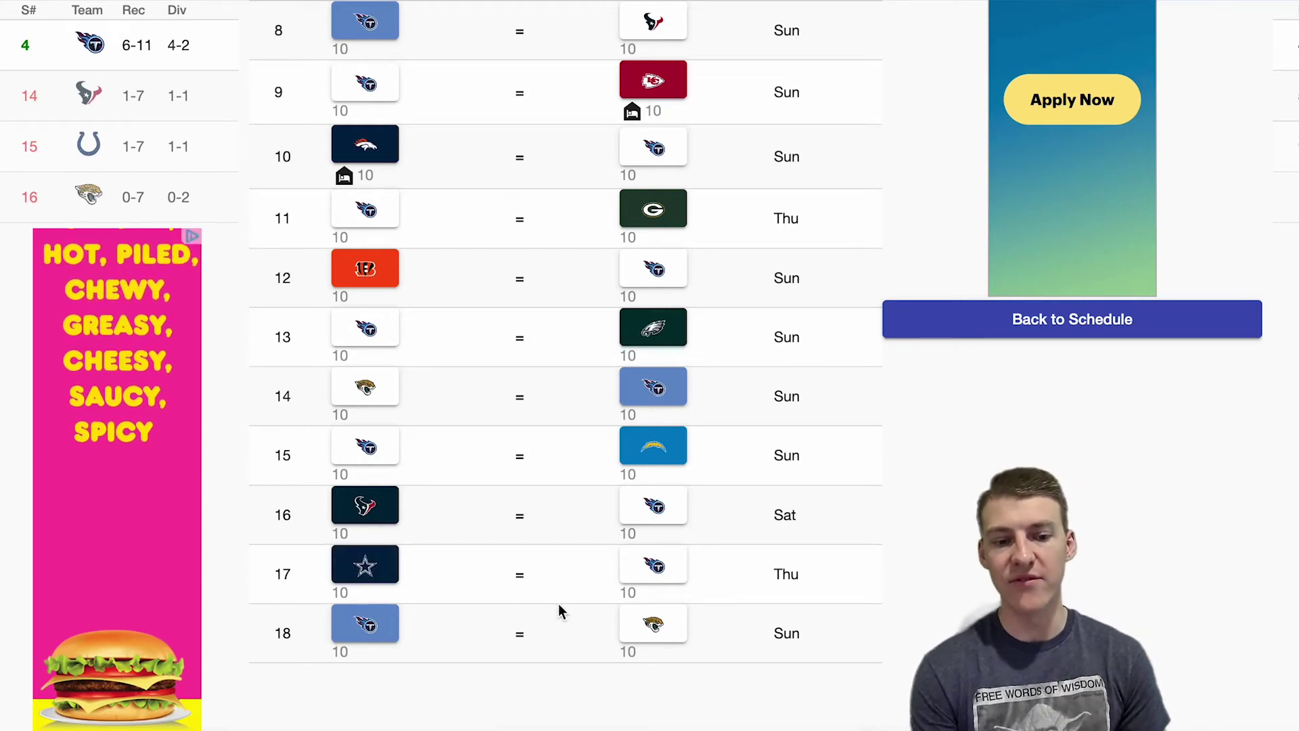
Step: Review the completed Titans season and open the Houston Texans' schedule from the AFC South standings
scroll(621, 511, "up", 10)
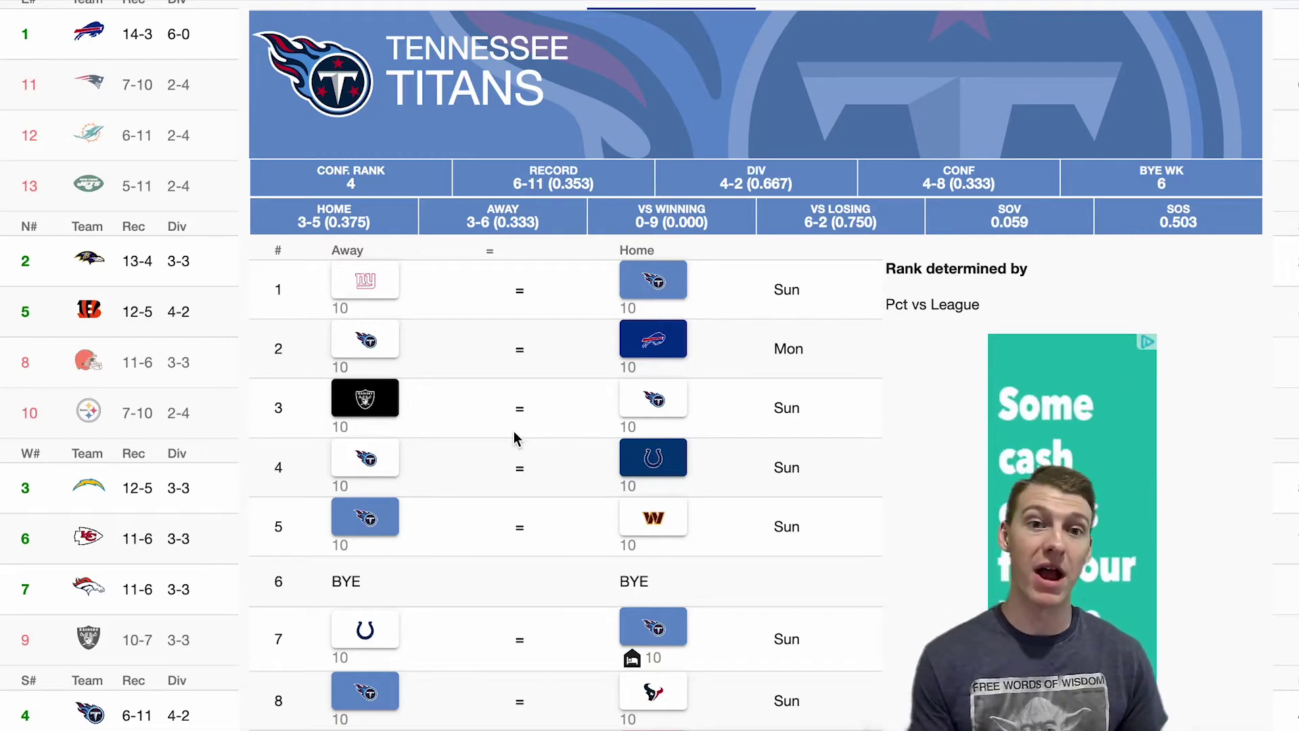
scroll(271, 339, "down", 3)
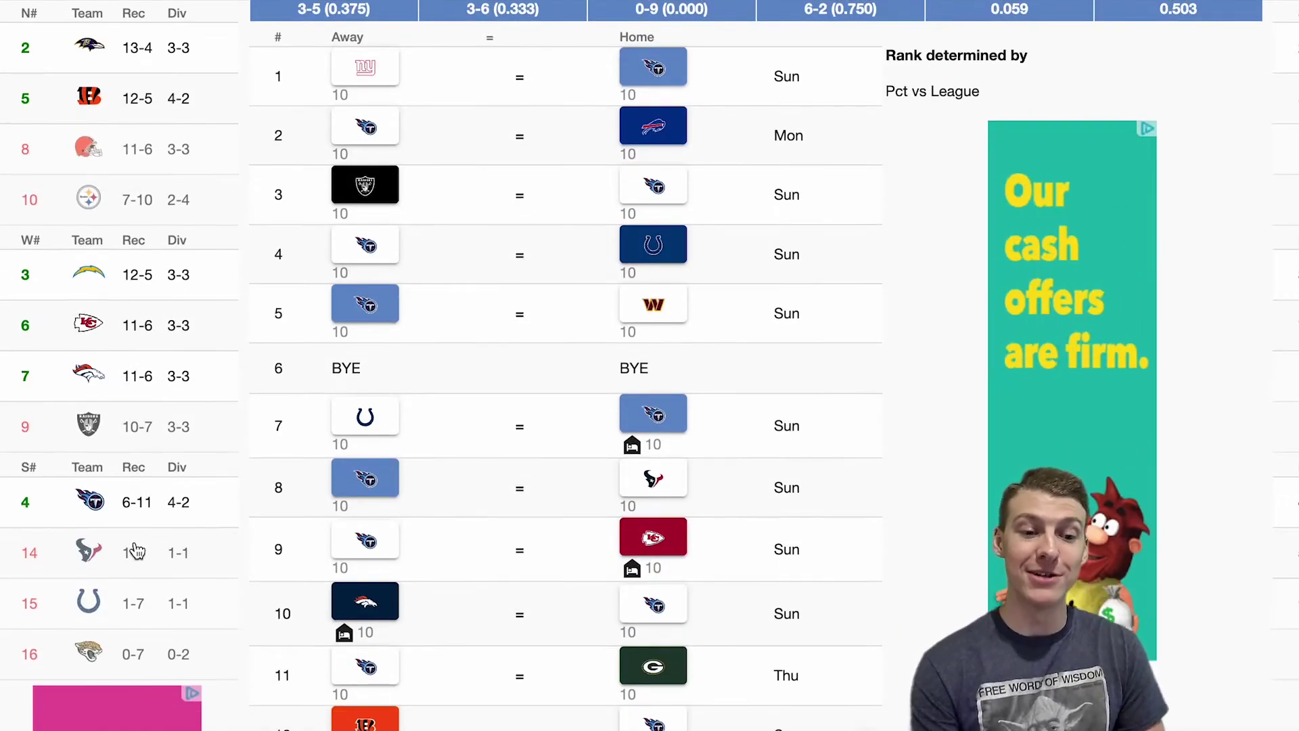
left_click(135, 552)
scroll(440, 541, "up", 1)
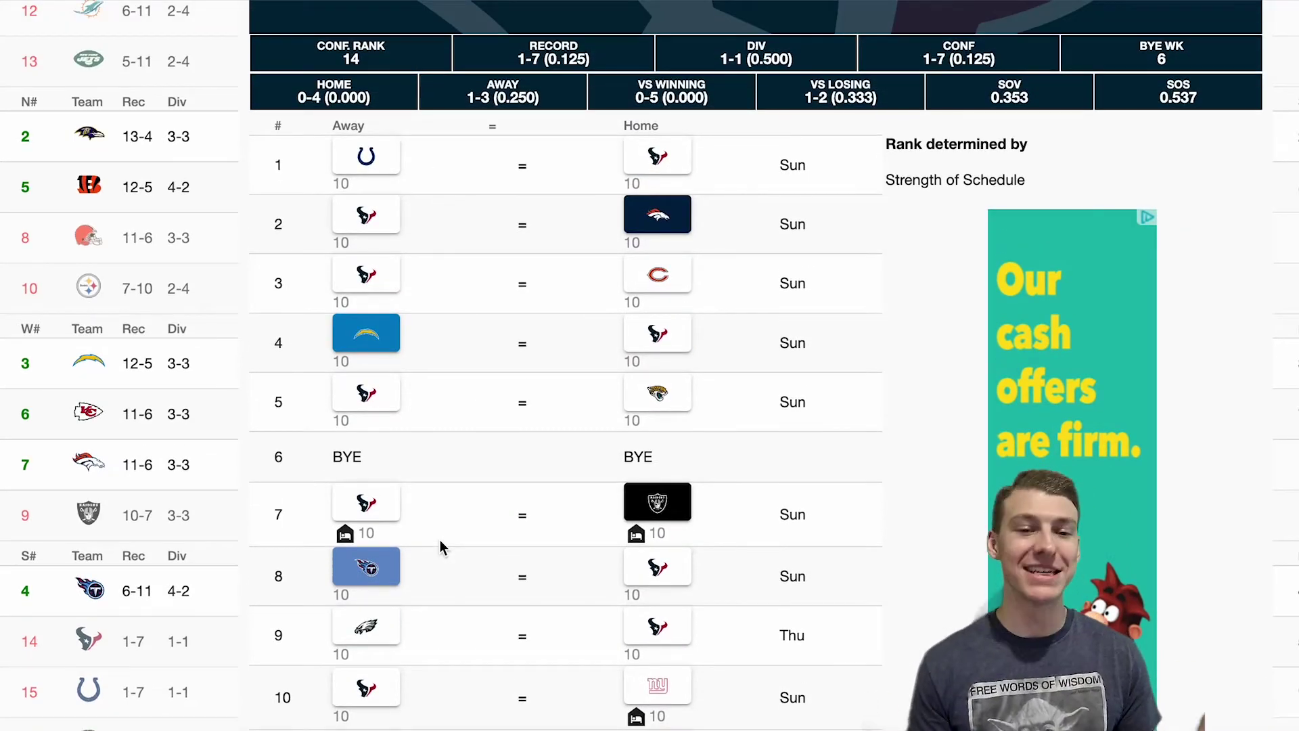
scroll(441, 547, "up", 2)
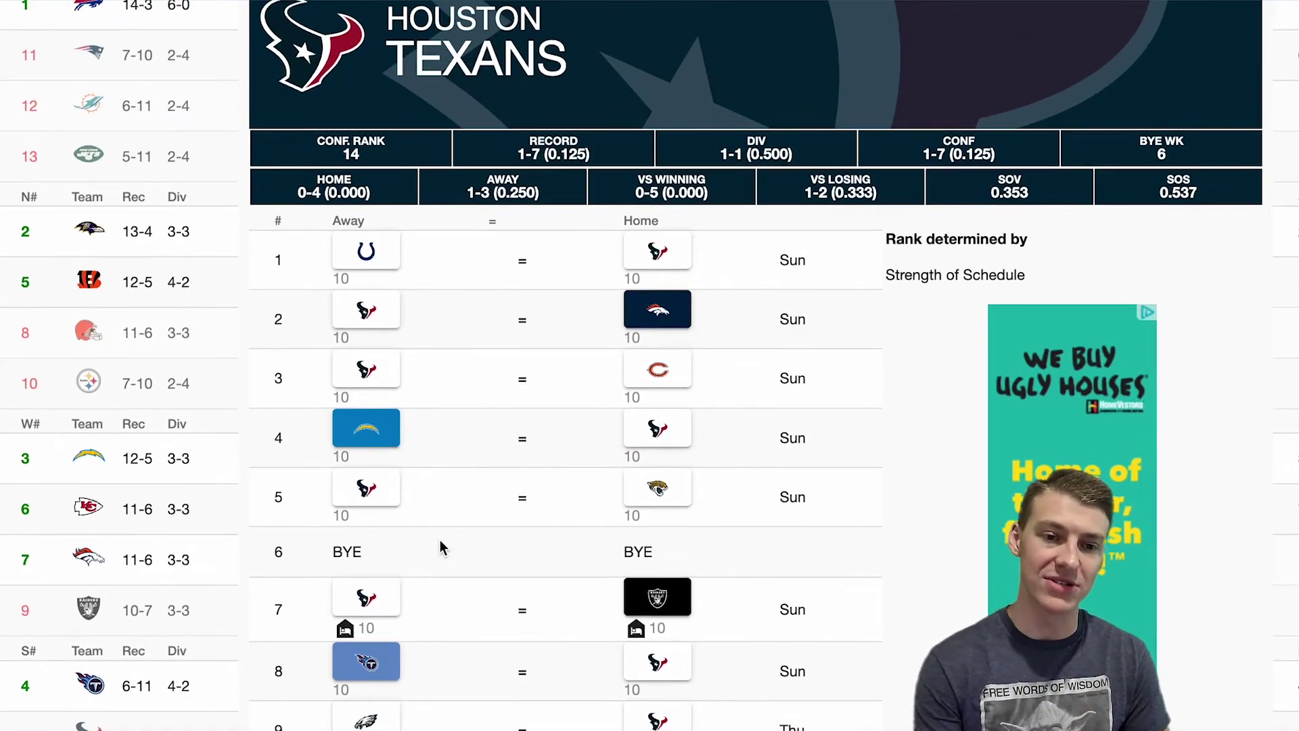
scroll(441, 547, "up", 1)
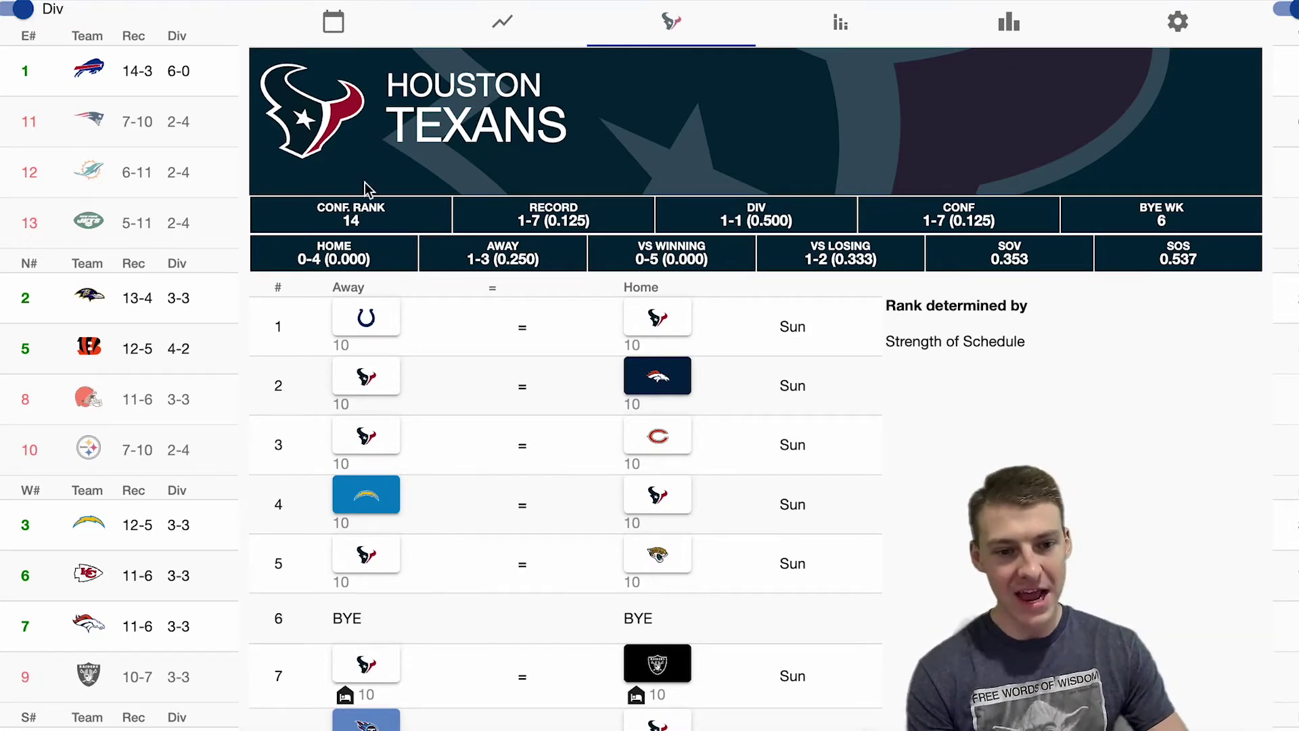
Step: Pick the Texans' early games: the Colts win week 1, the Bears win week 3, and the Texans beat the Jaguars in week 5
left_click(371, 319)
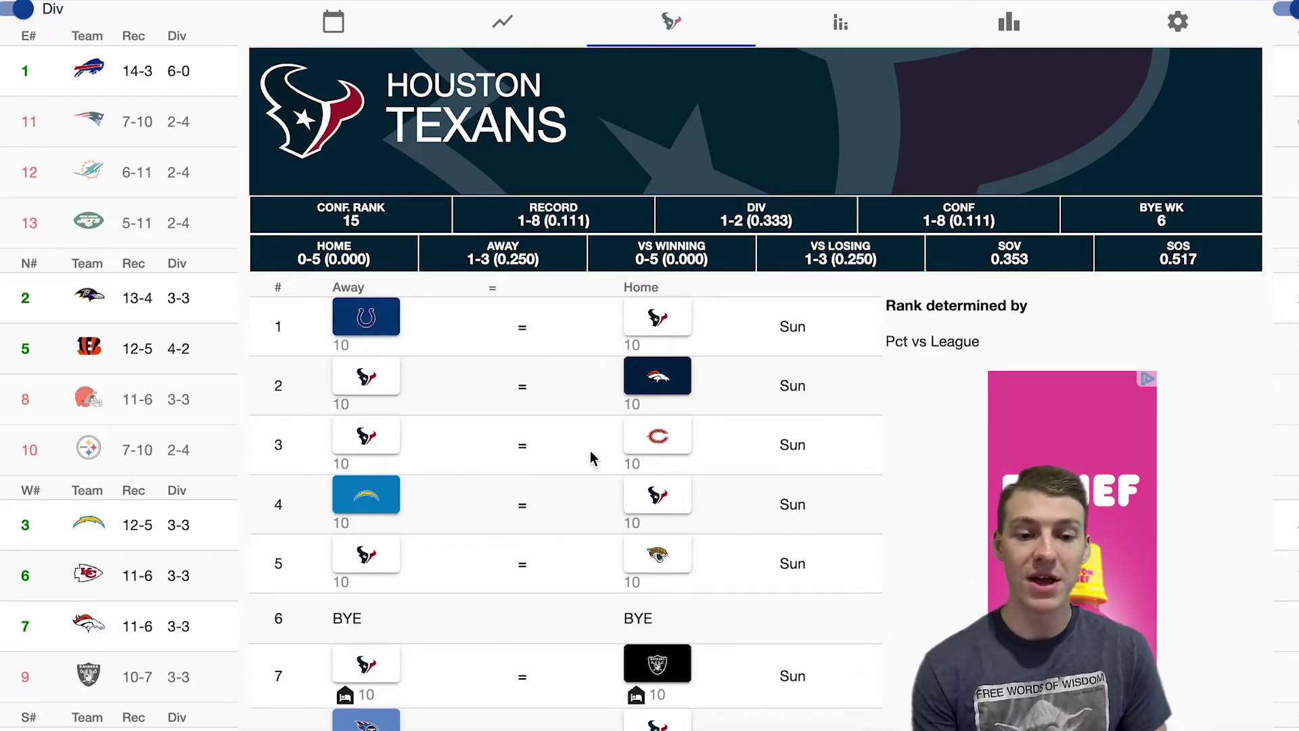
left_click(653, 446)
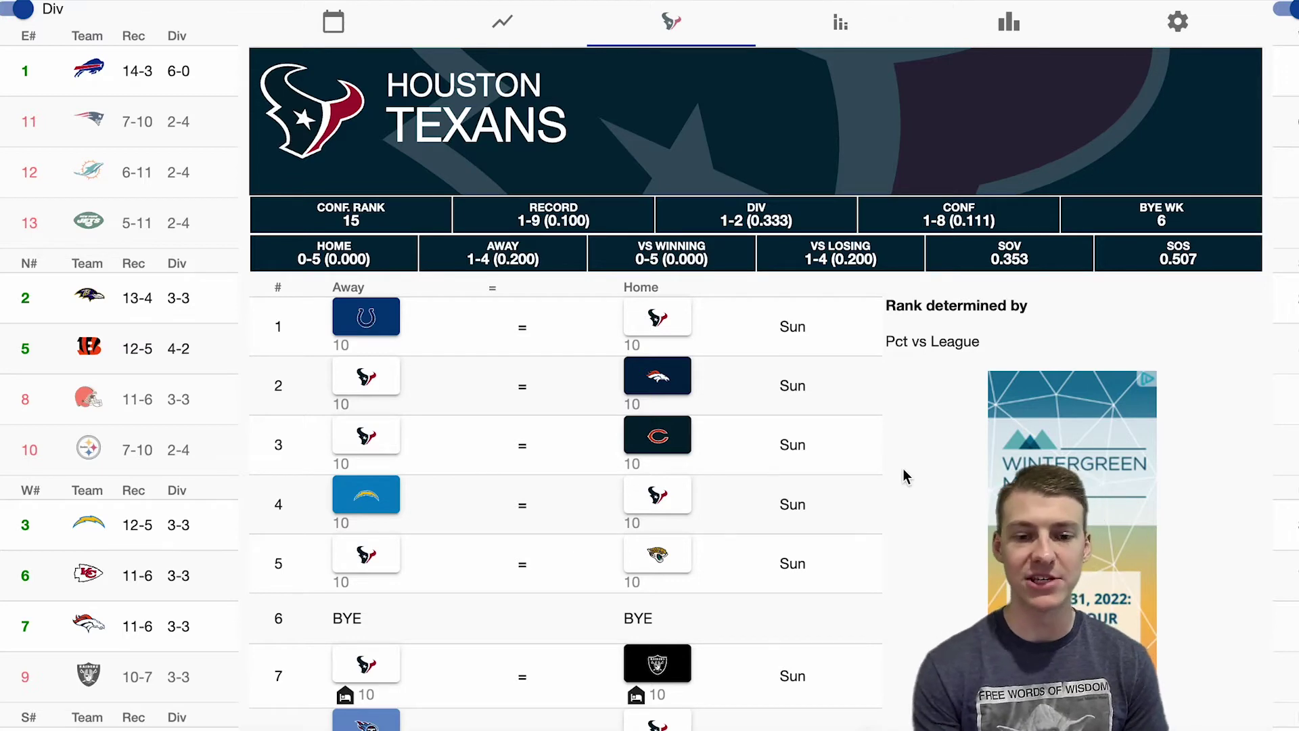
scroll(904, 470, "down", 2)
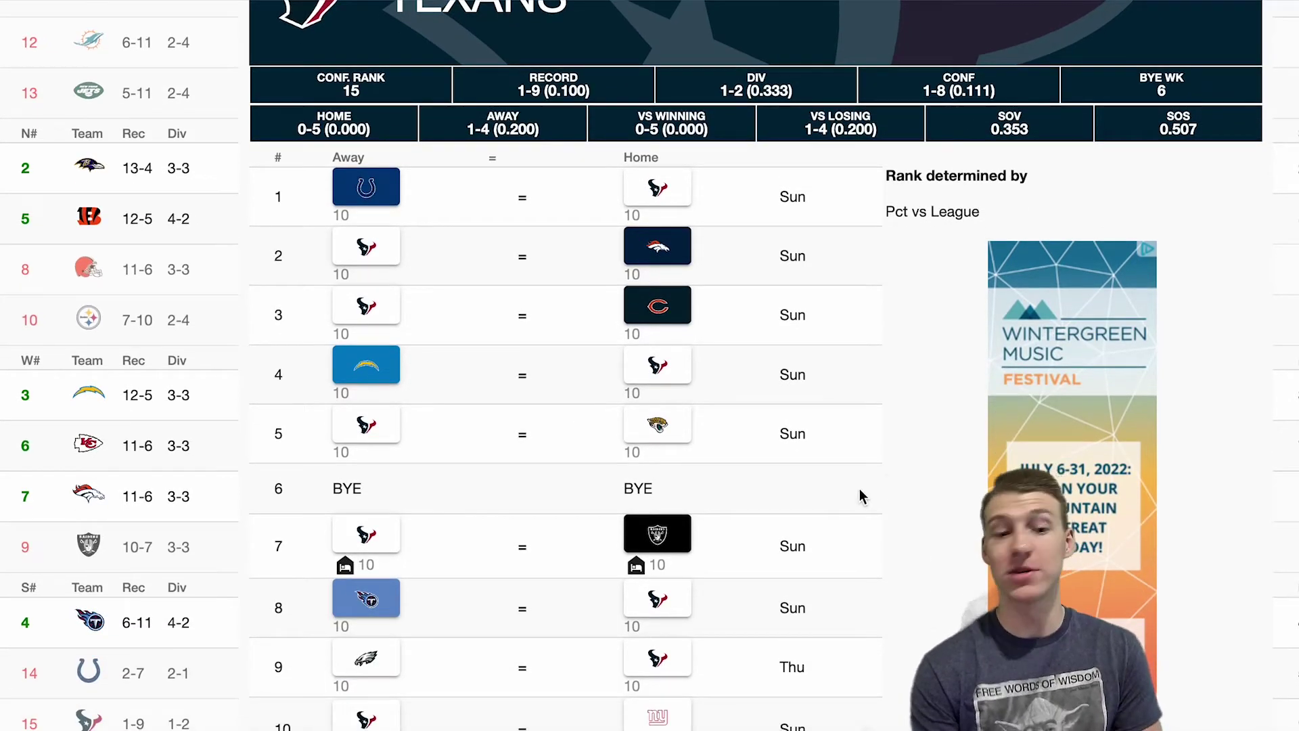
scroll(858, 493, "down", 1)
left_click(393, 364)
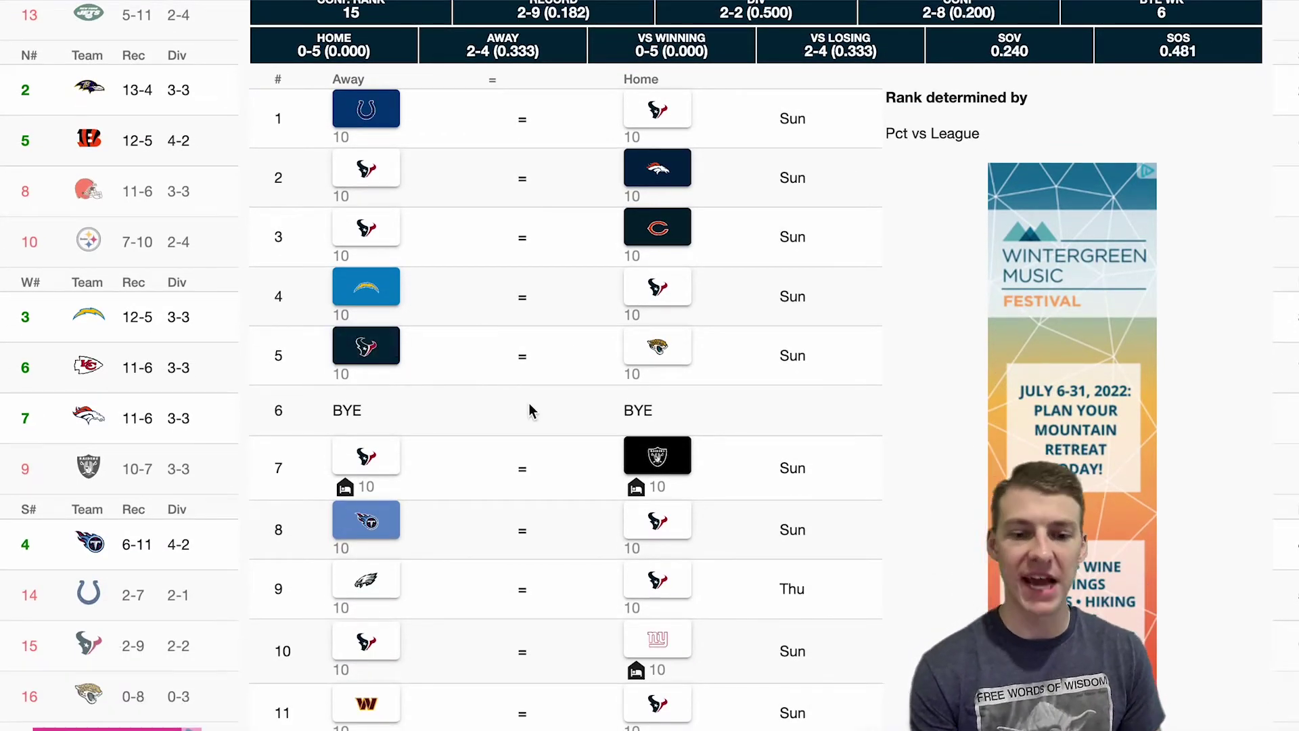
Step: Pick the Jaguars to win their week 17 road game against the Texans
scroll(531, 411, "down", 5)
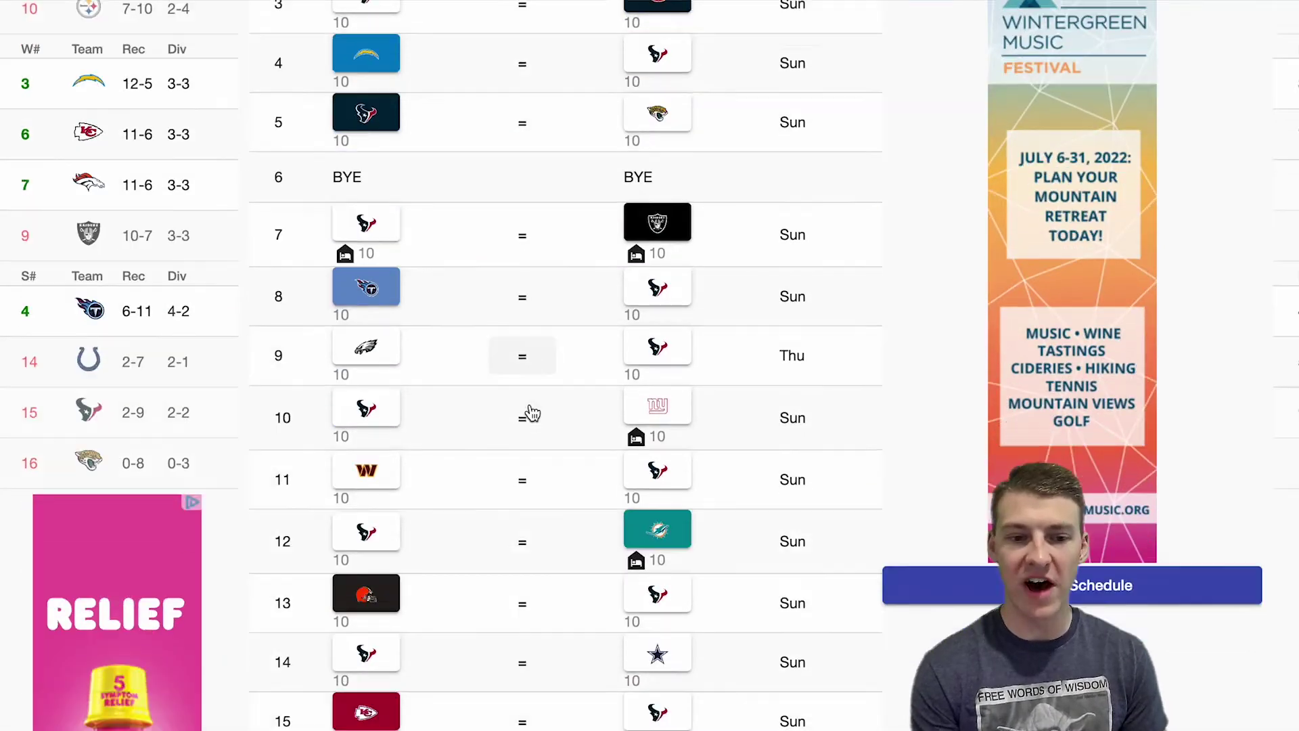
scroll(578, 467, "down", 2)
left_click(369, 583)
scroll(623, 581, "up", 5)
scroll(623, 581, "up", 3)
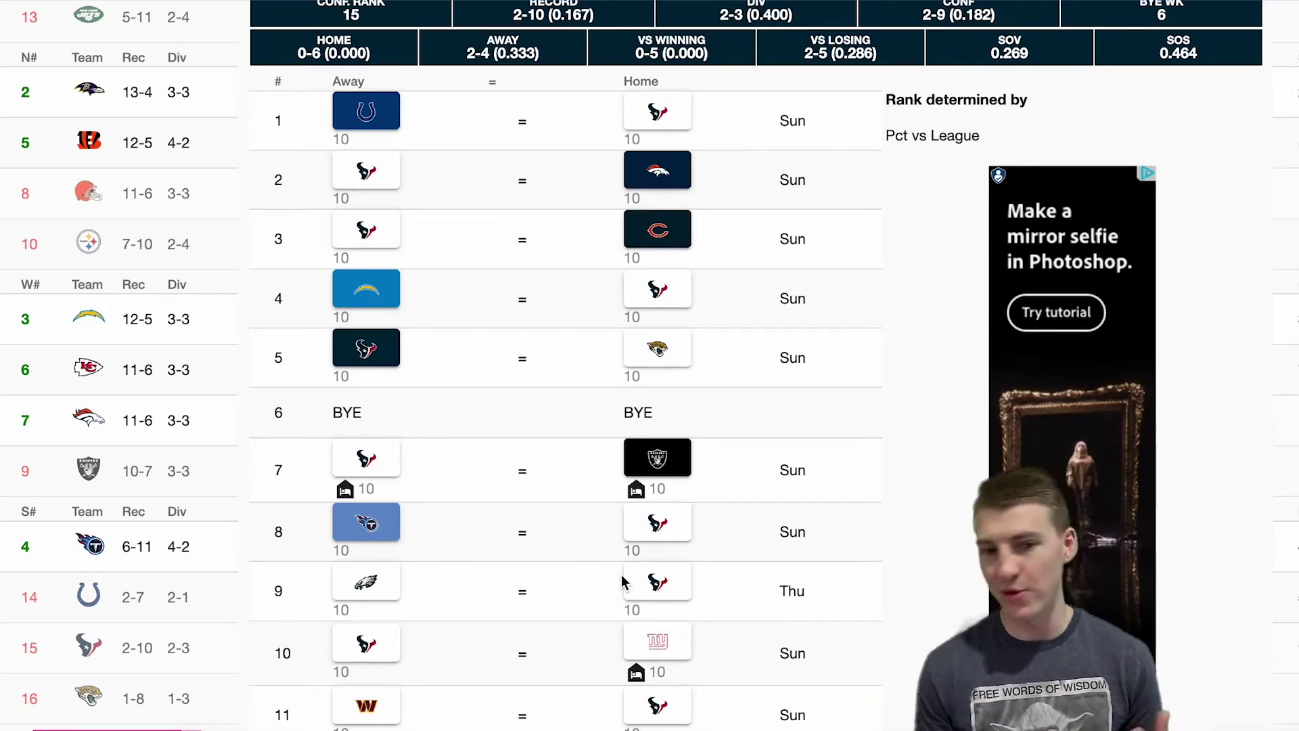
Step: Pick the Eagles to beat the Texans in week 9 and the Giants to beat them in week 10
scroll(801, 500, "down", 1)
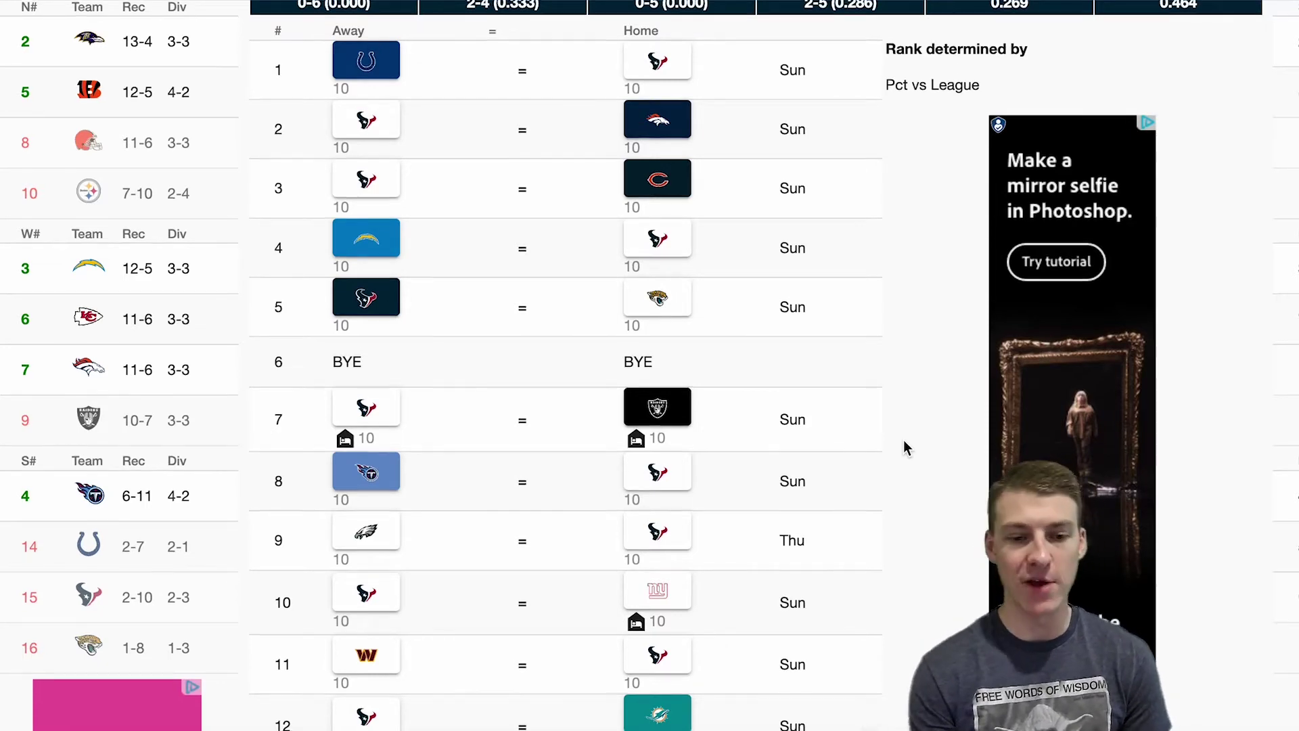
scroll(904, 440, "down", 3)
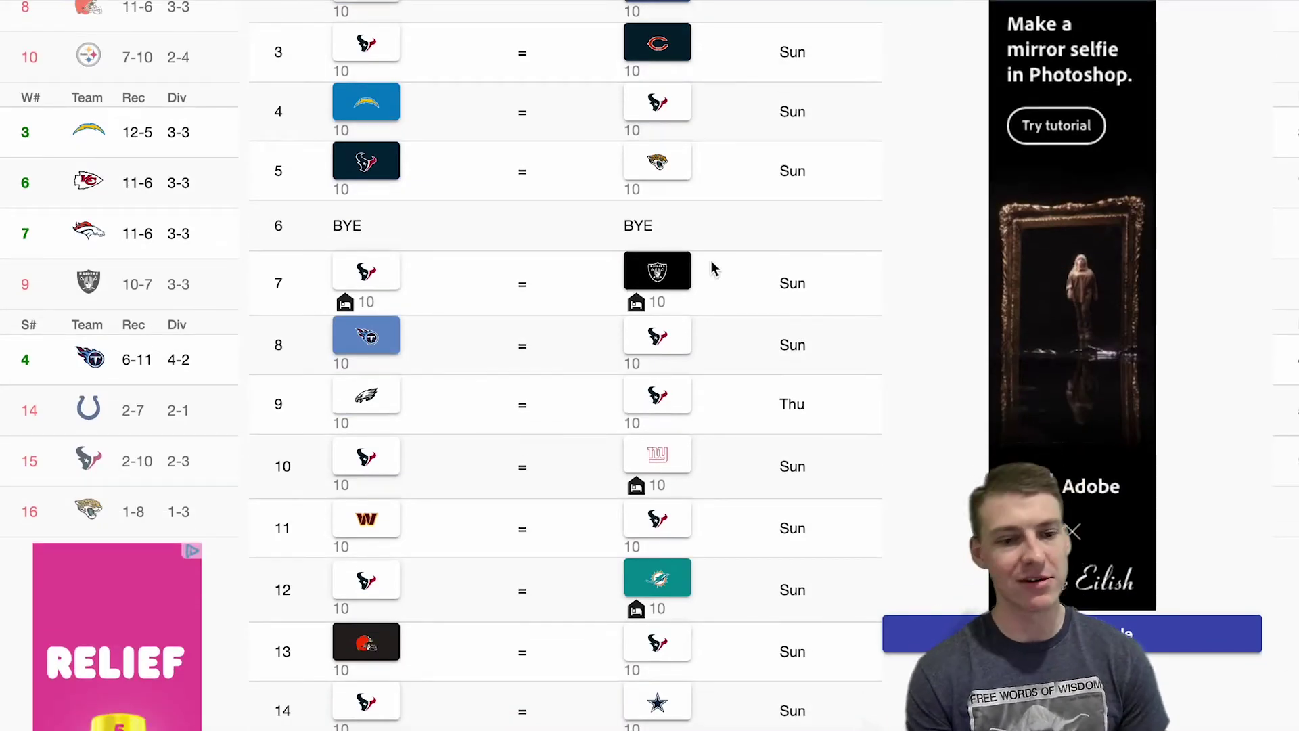
scroll(712, 268, "down", 1)
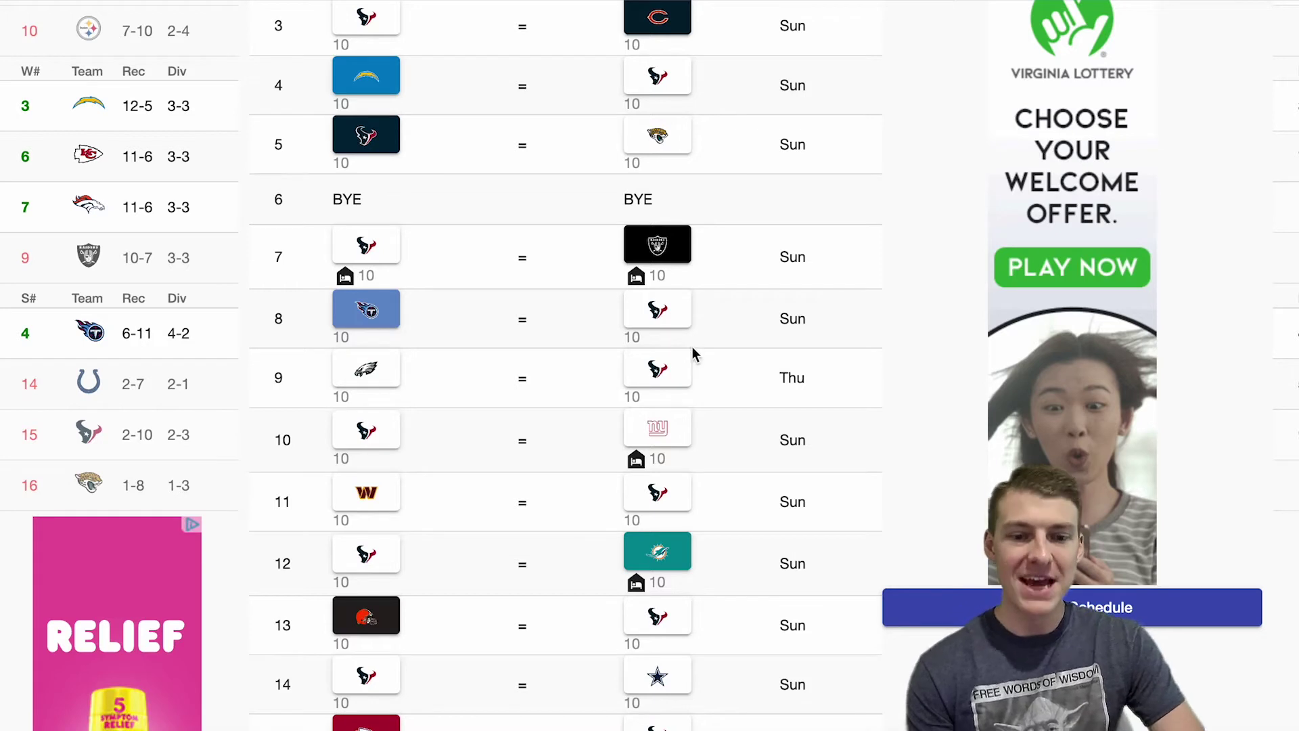
scroll(739, 375, "down", 1)
left_click(386, 348)
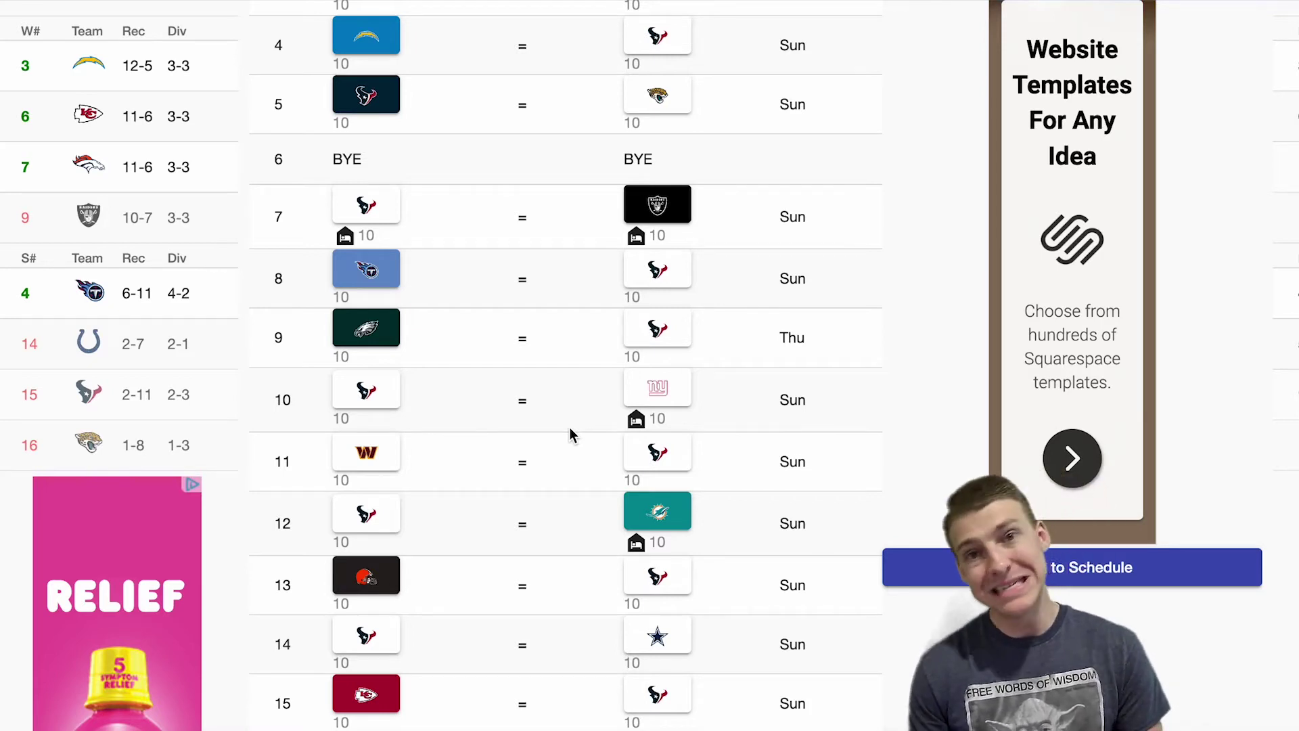
left_click(657, 387)
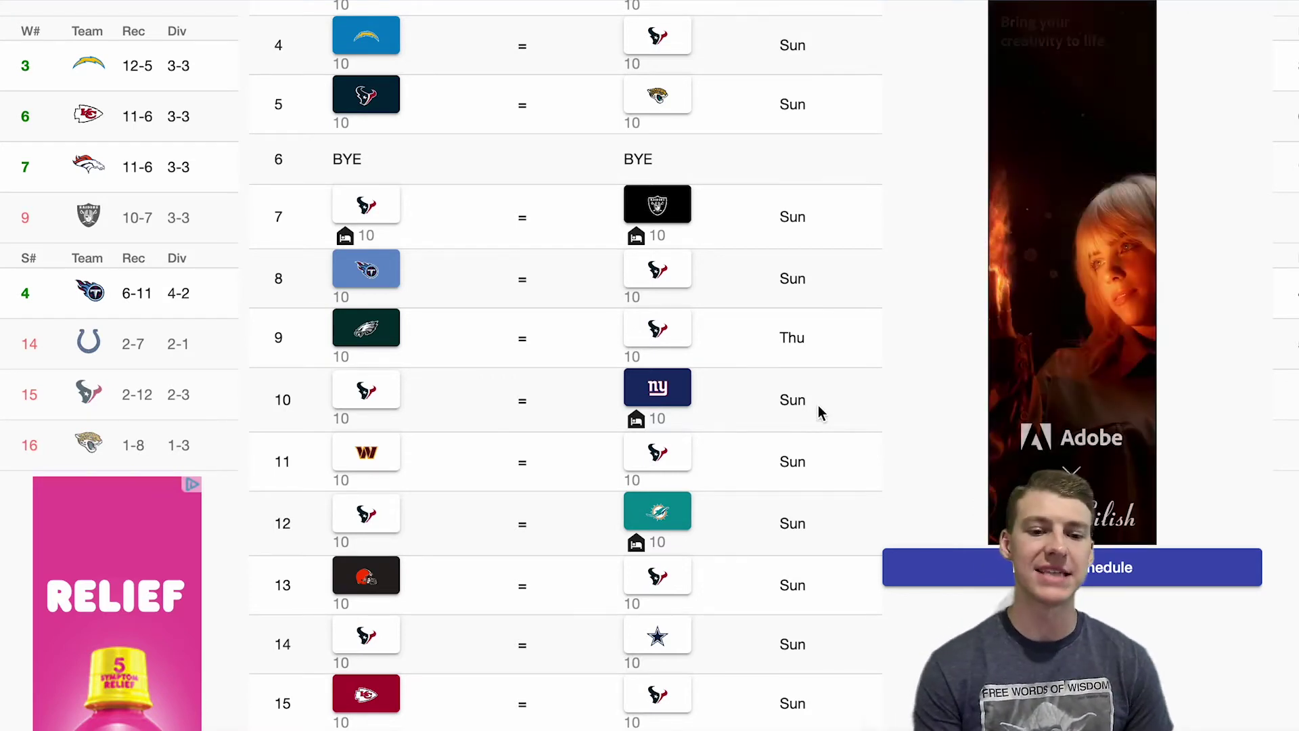
Step: Pick the Texans to beat the Commanders at home in week 11
scroll(839, 433, "down", 1)
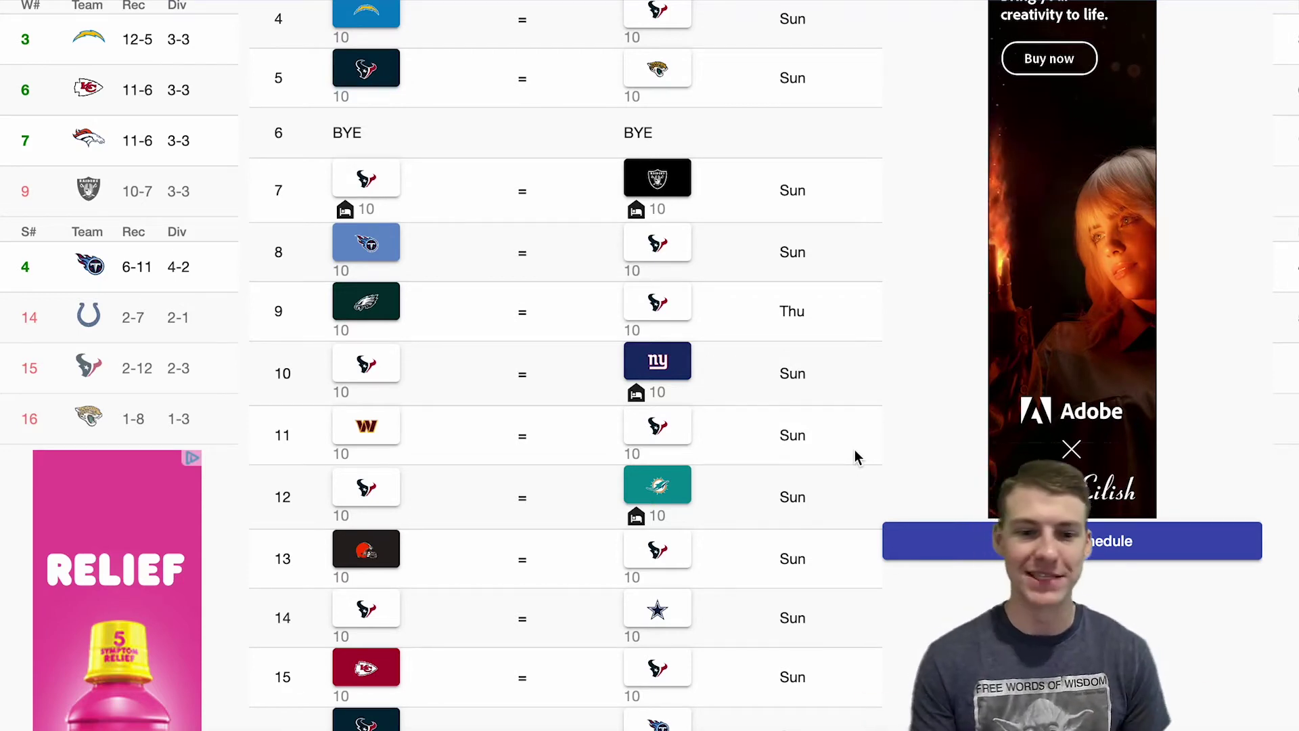
scroll(856, 457, "down", 2)
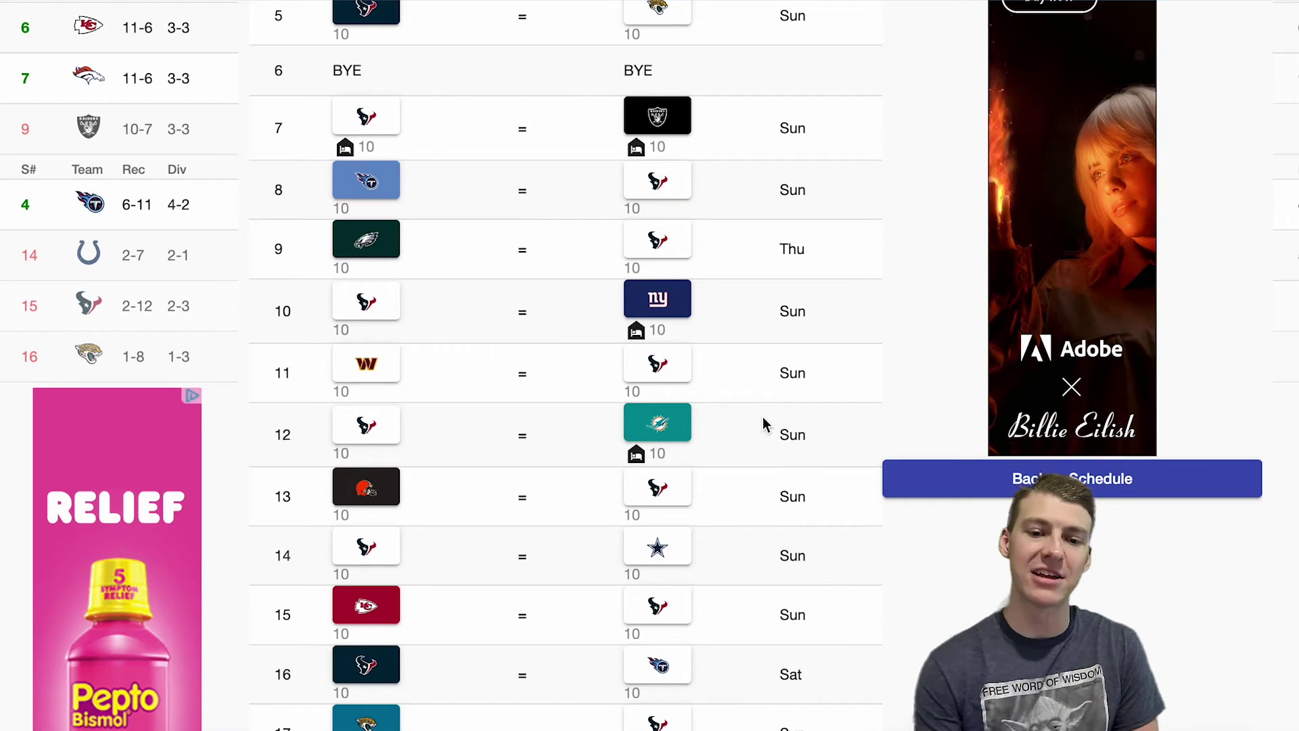
left_click(688, 379)
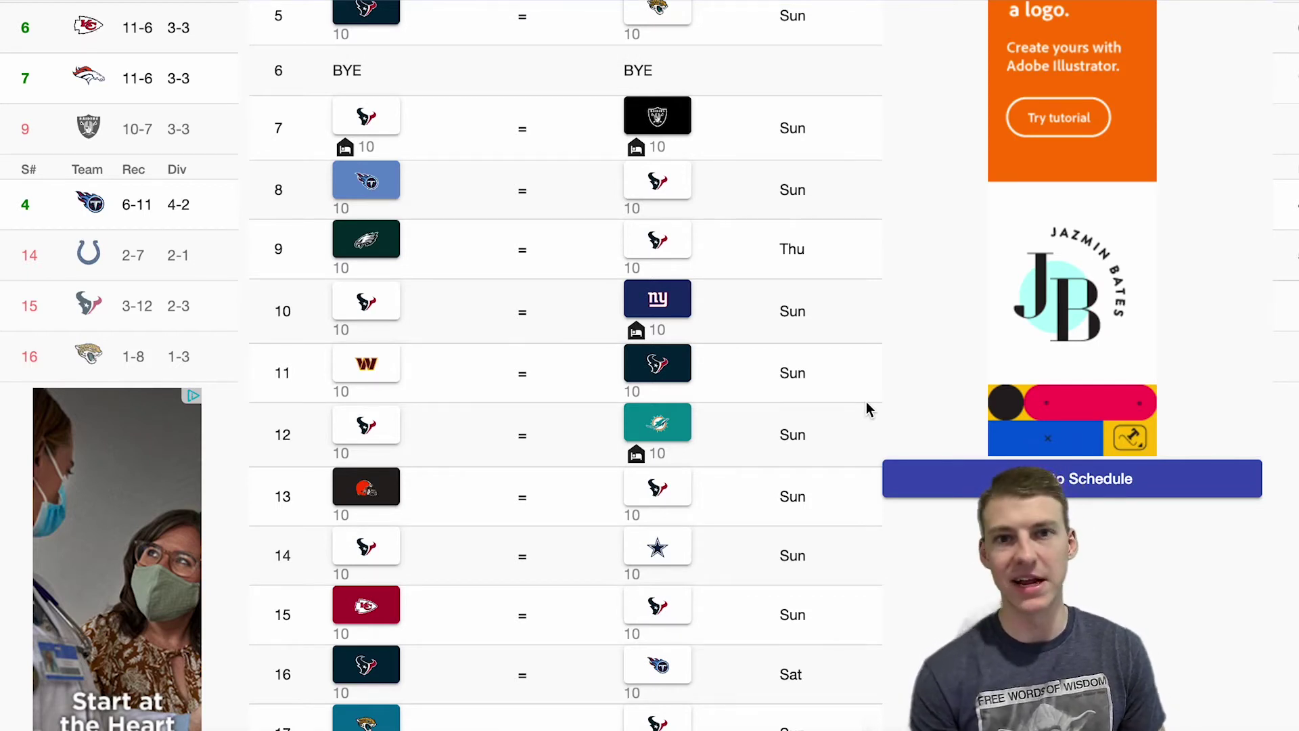
Step: Try picking the Colts as winner of the week 18 home game against the Texans
scroll(867, 405, "down", 3)
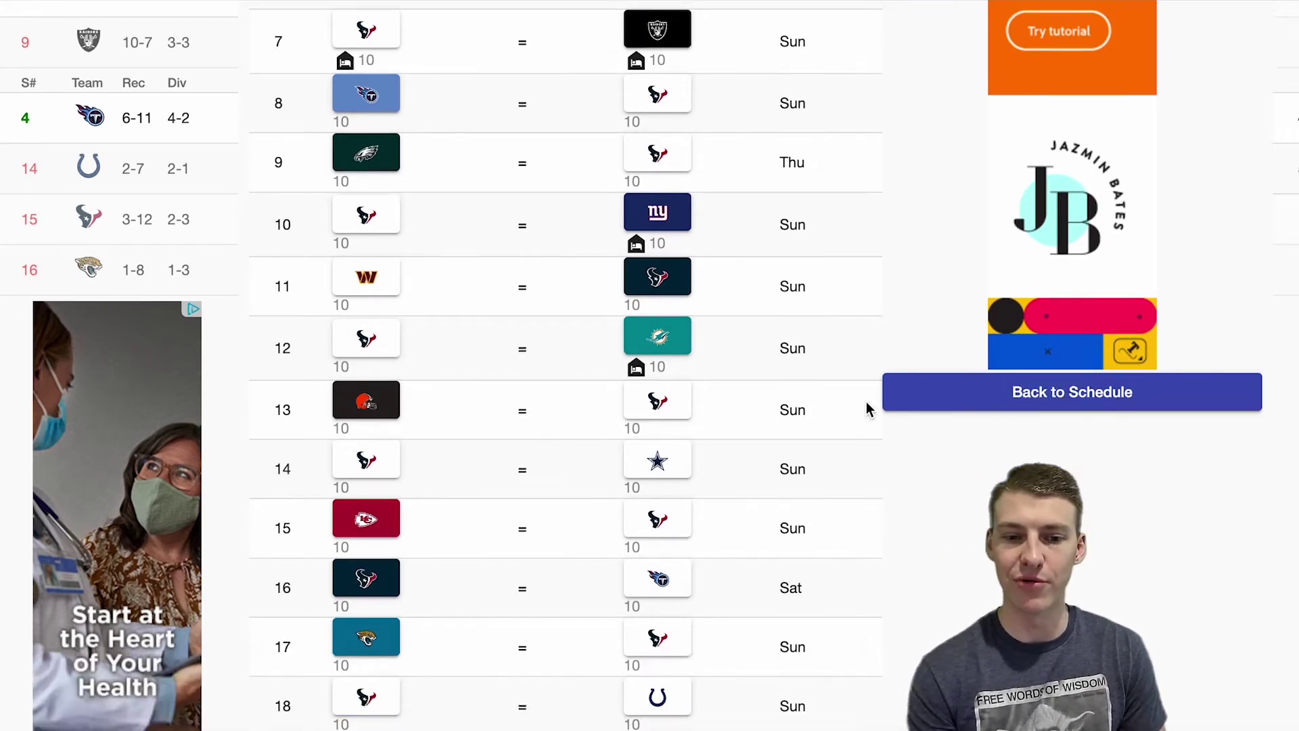
scroll(717, 346, "down", 1)
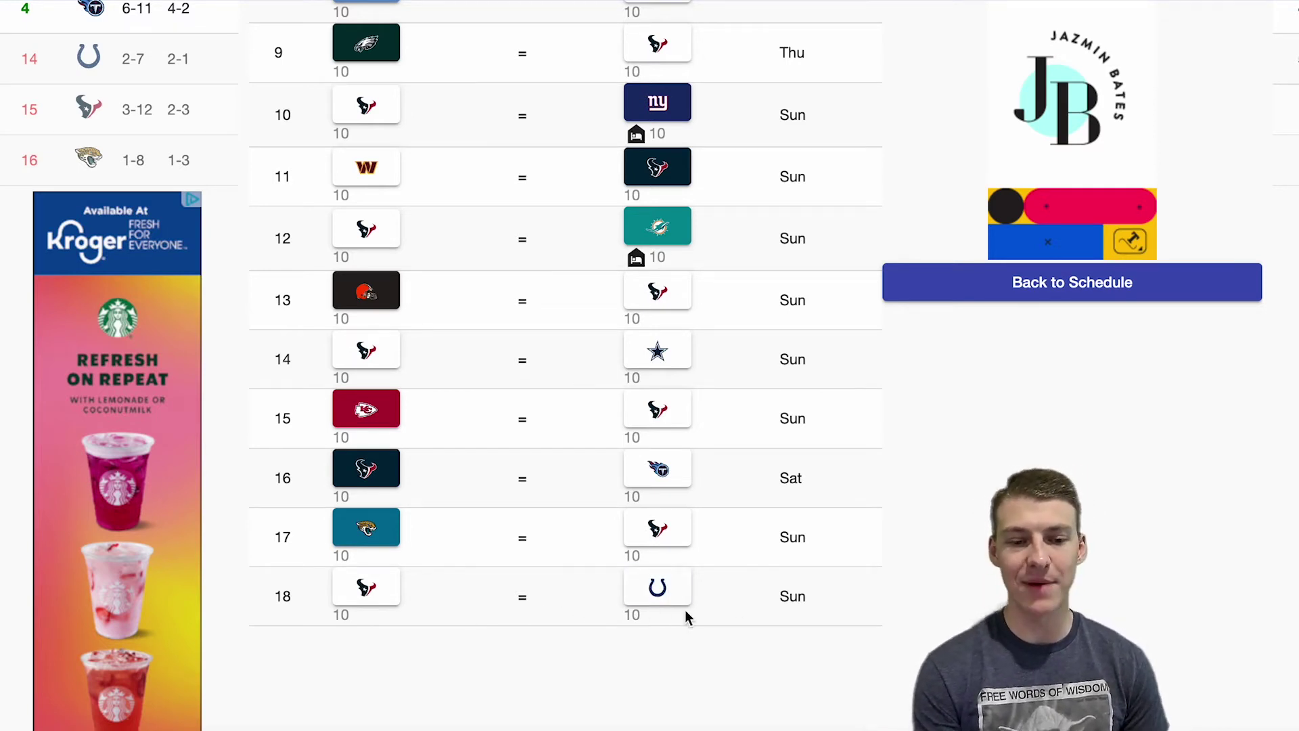
left_click(663, 605)
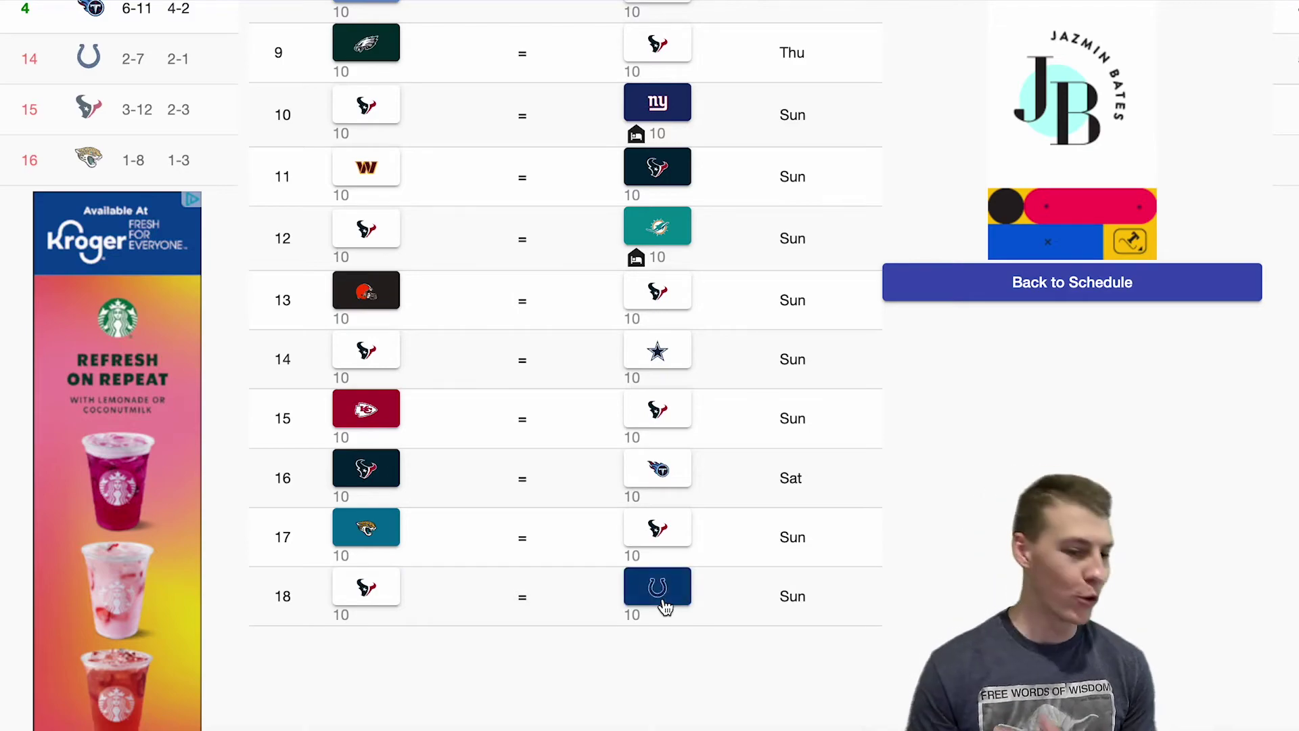
scroll(663, 605, "up", 10)
scroll(663, 607, "down", 10)
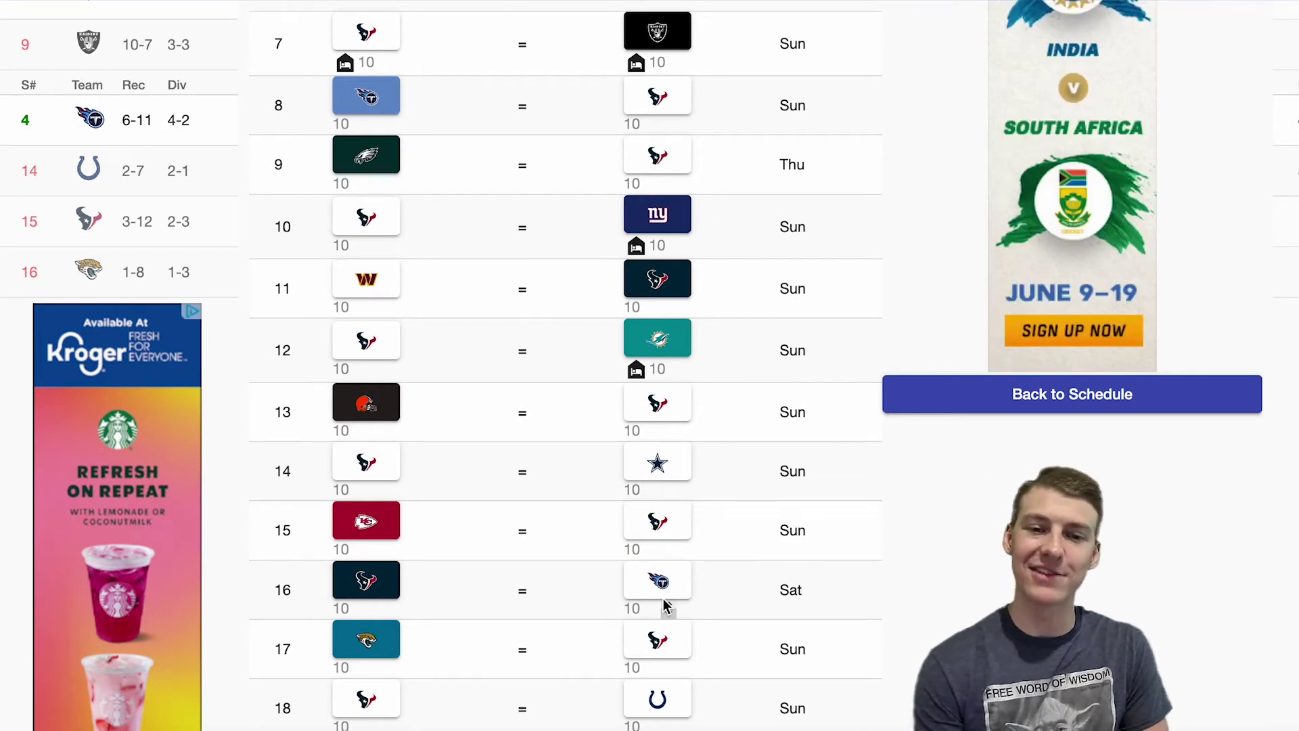
Step: Pick the Cowboys to beat the Texans in week 14 and the Texans to beat the Colts in week 18
left_click(657, 464)
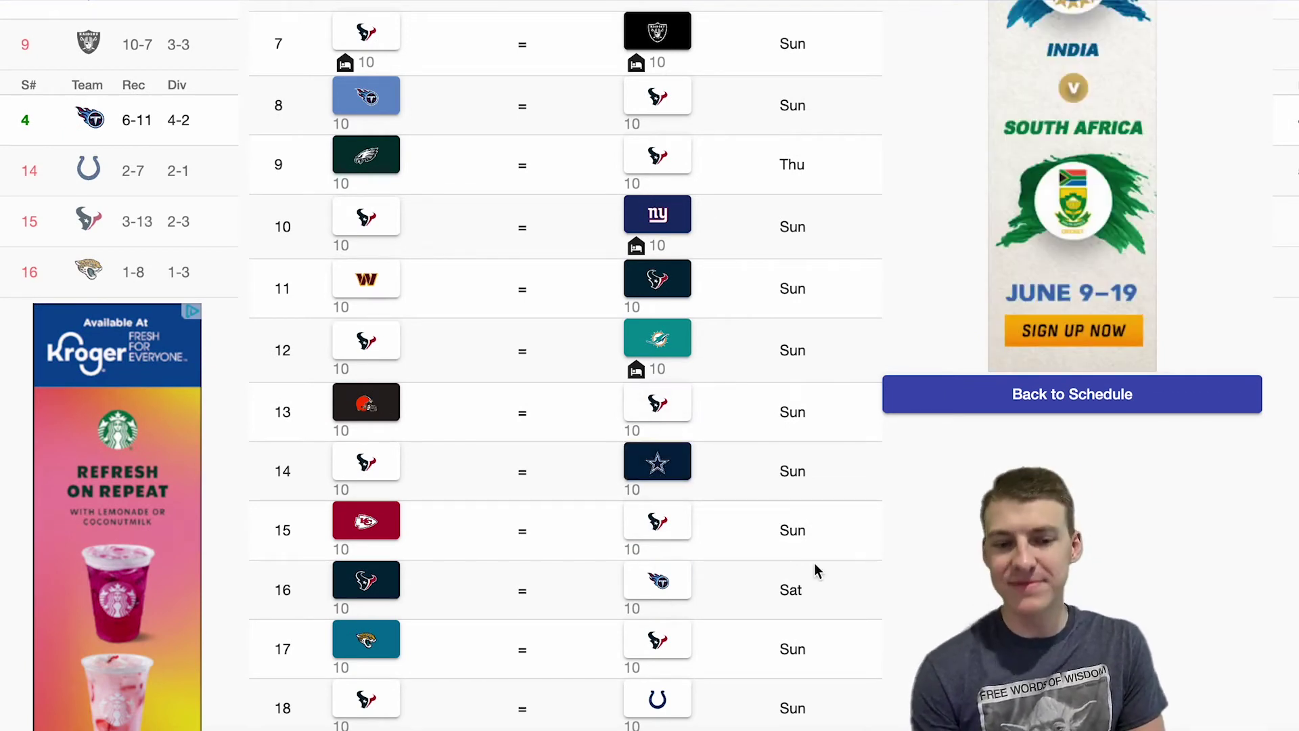
scroll(815, 566, "down", 2)
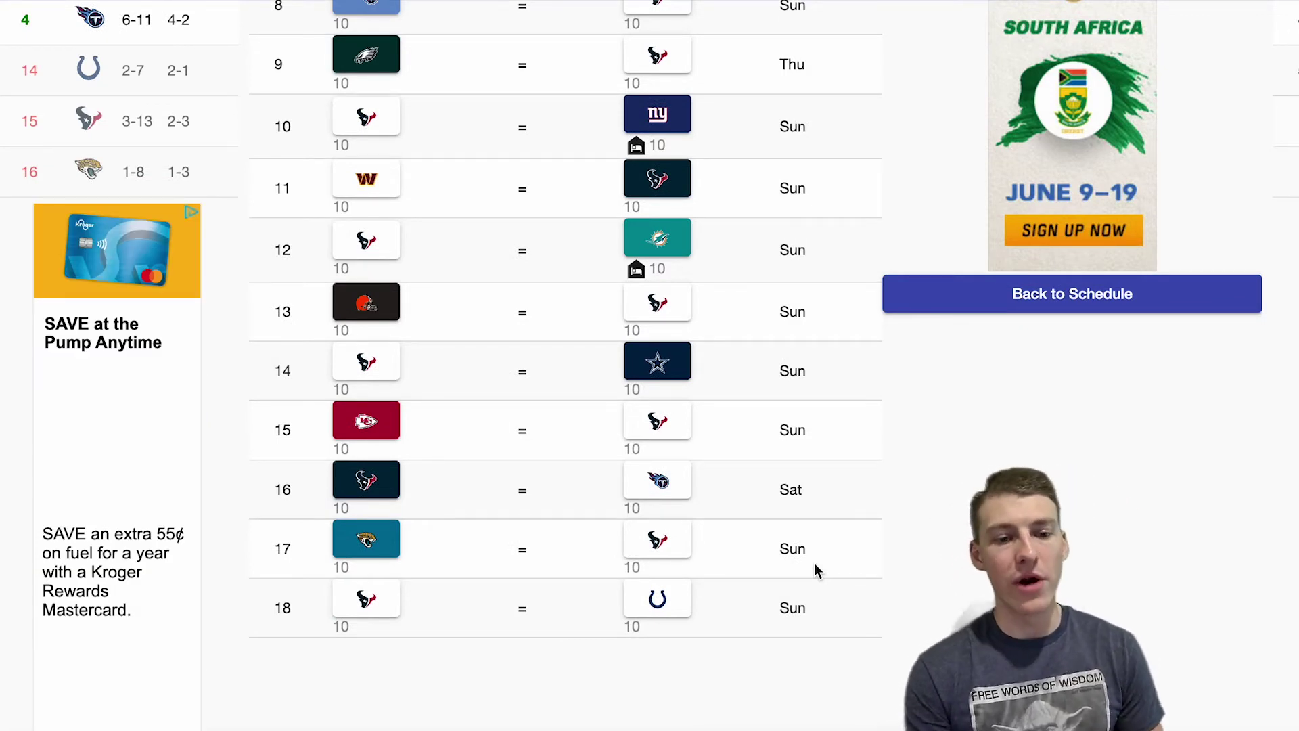
left_click(387, 594)
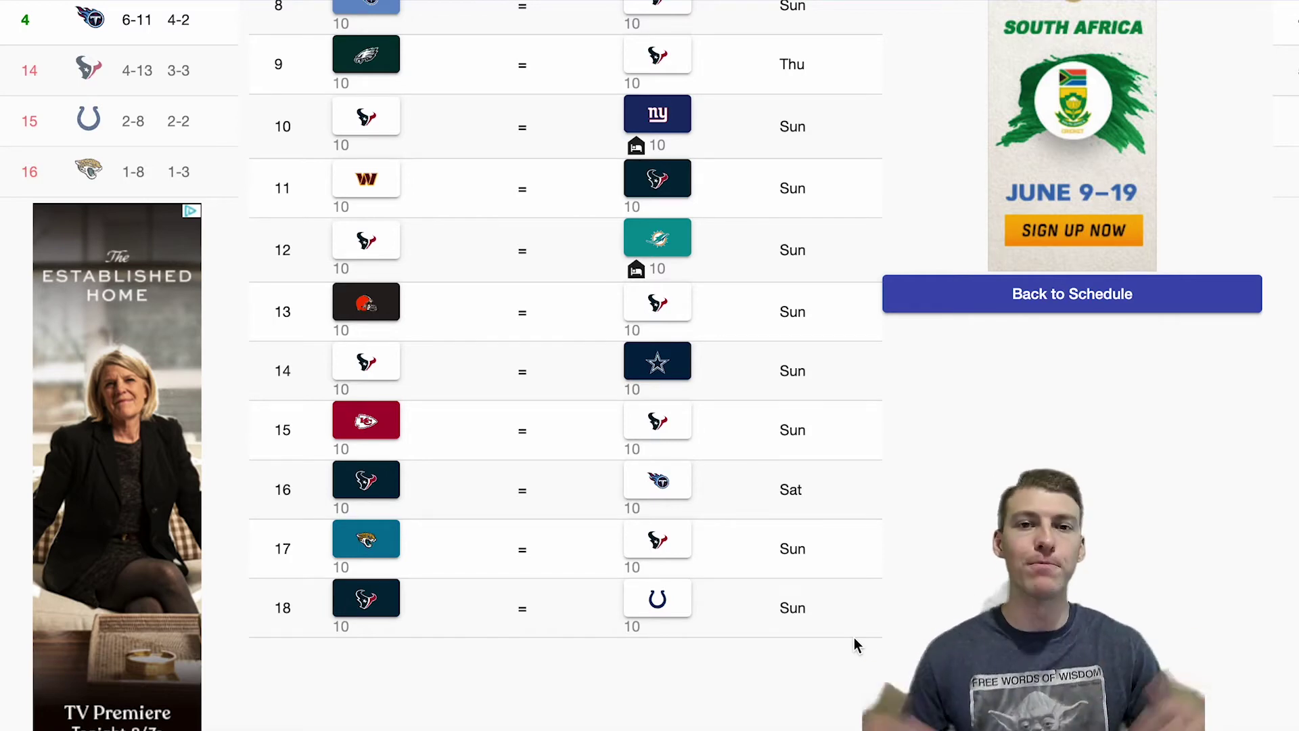
Step: Open the Indianapolis Colts' schedule from the AFC South standings
scroll(854, 638, "up", 2)
scroll(854, 637, "up", 1)
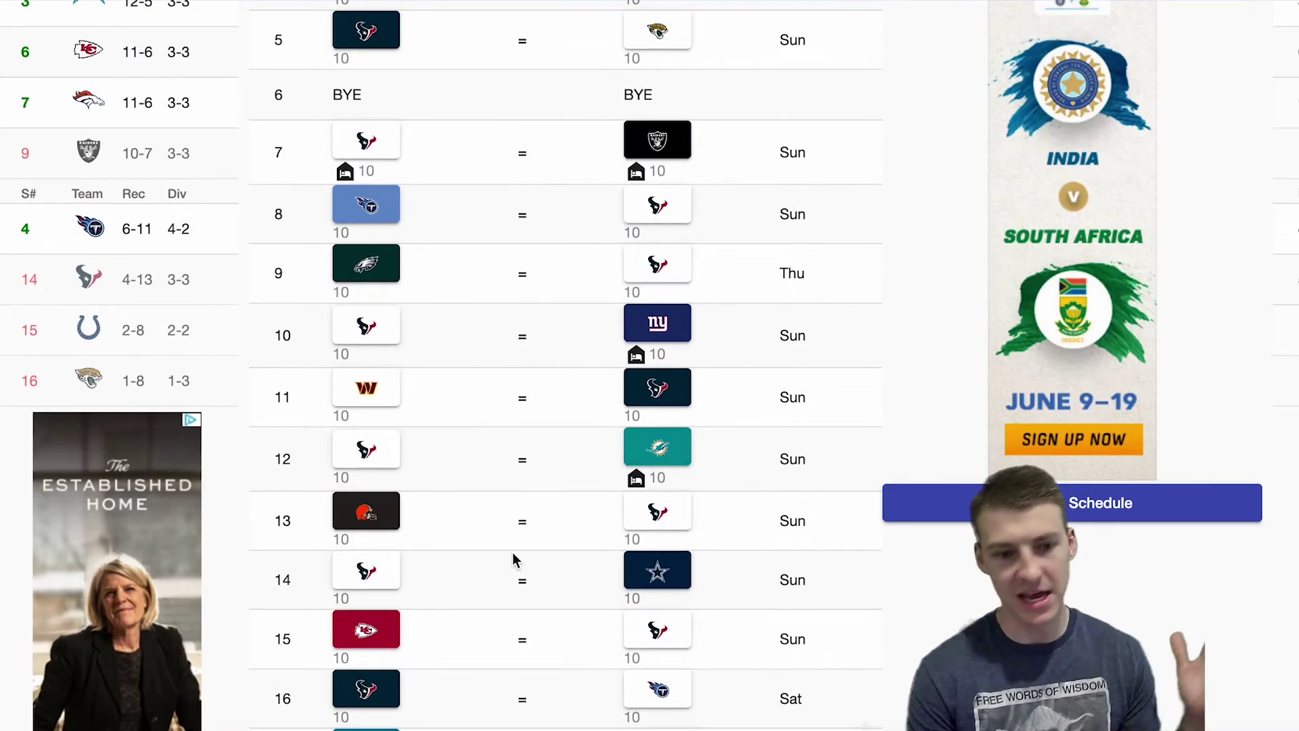
left_click(126, 340)
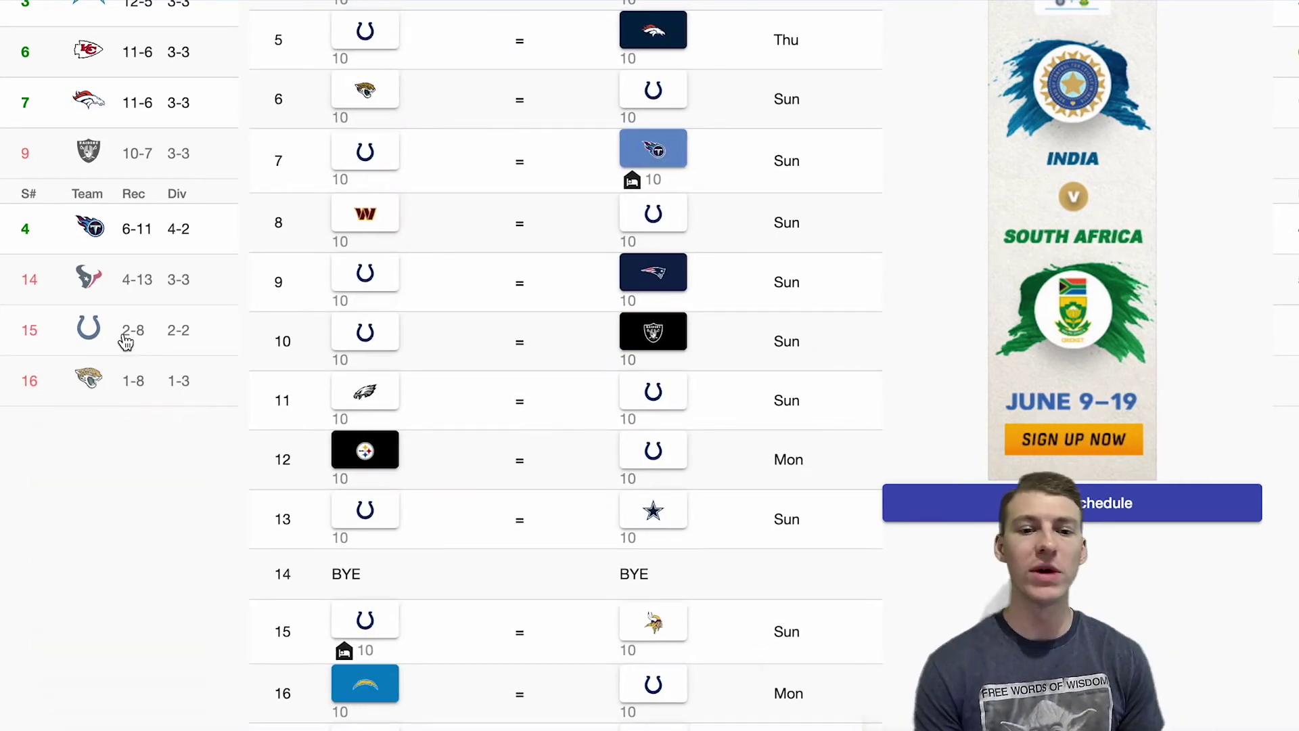
Step: Pick the Colts to beat the Jaguars both on the road in week 2 and at home in week 6
scroll(569, 173, "up", 7)
scroll(568, 177, "up", 1)
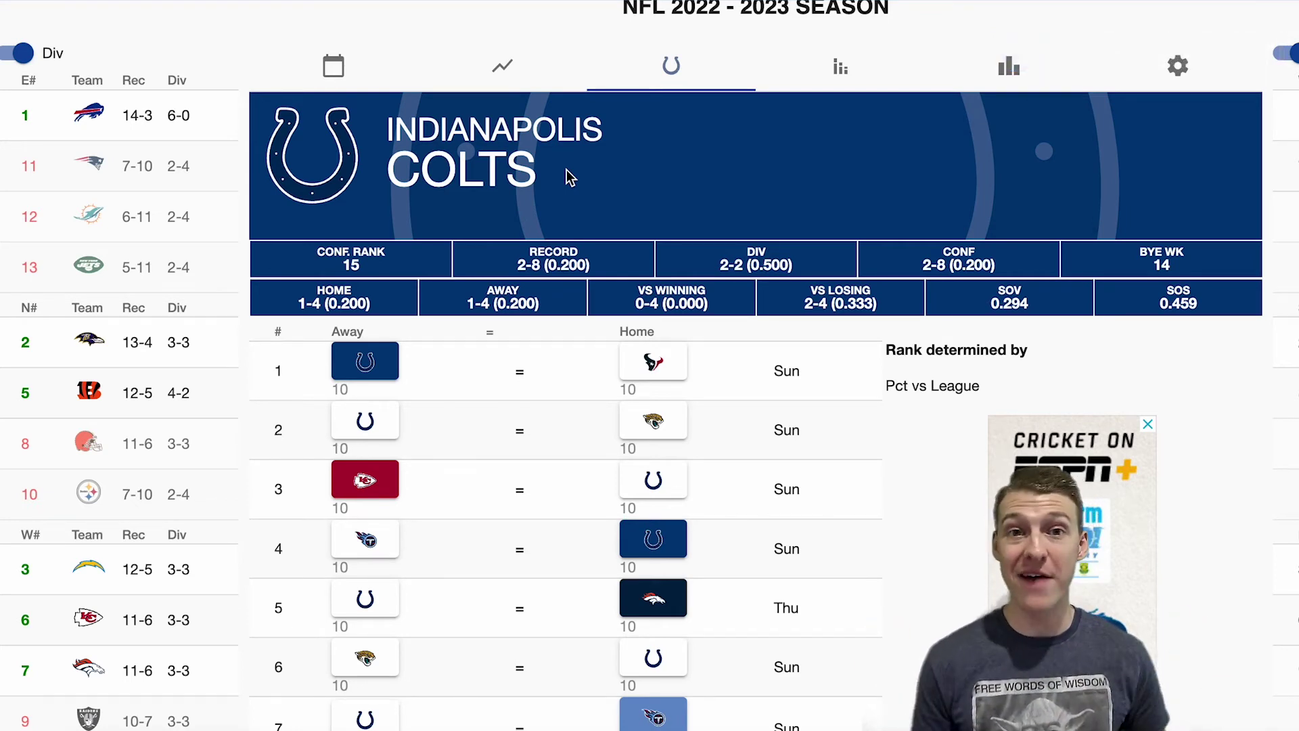
left_click(368, 419)
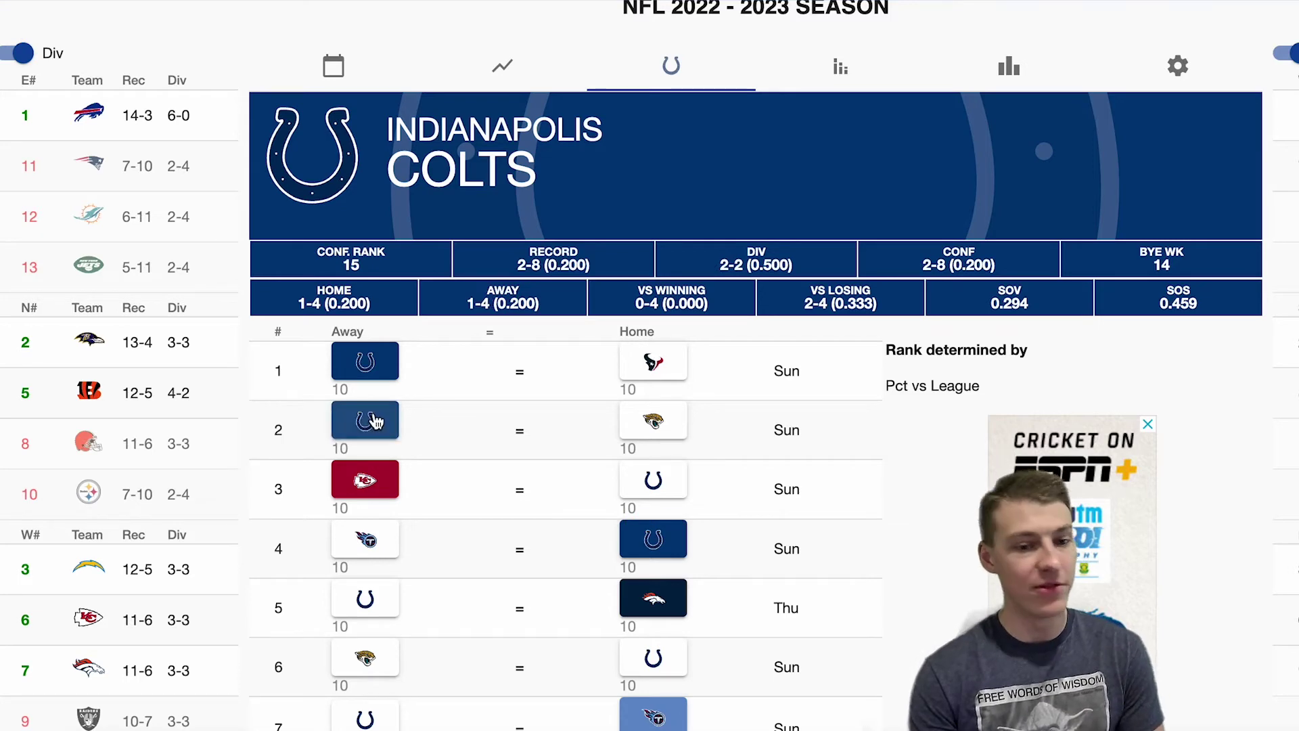
scroll(531, 481, "down", 2)
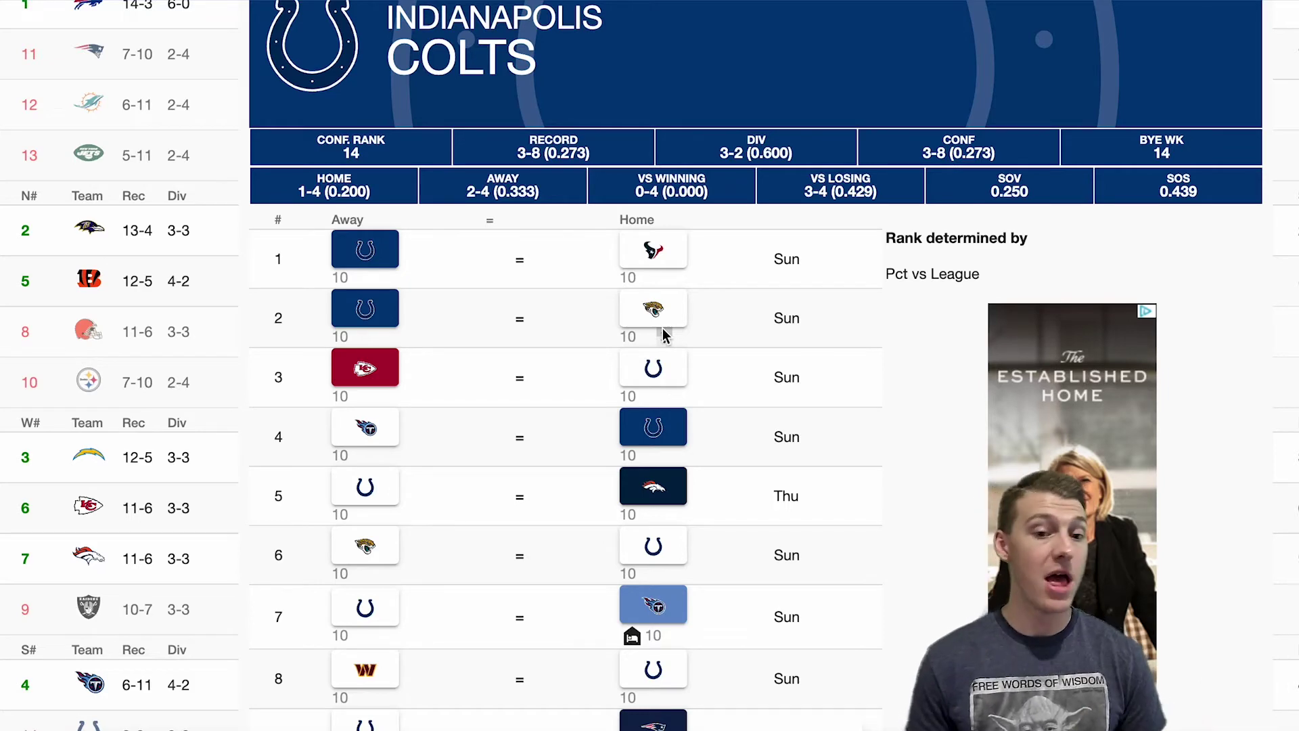
scroll(583, 131, "down", 5)
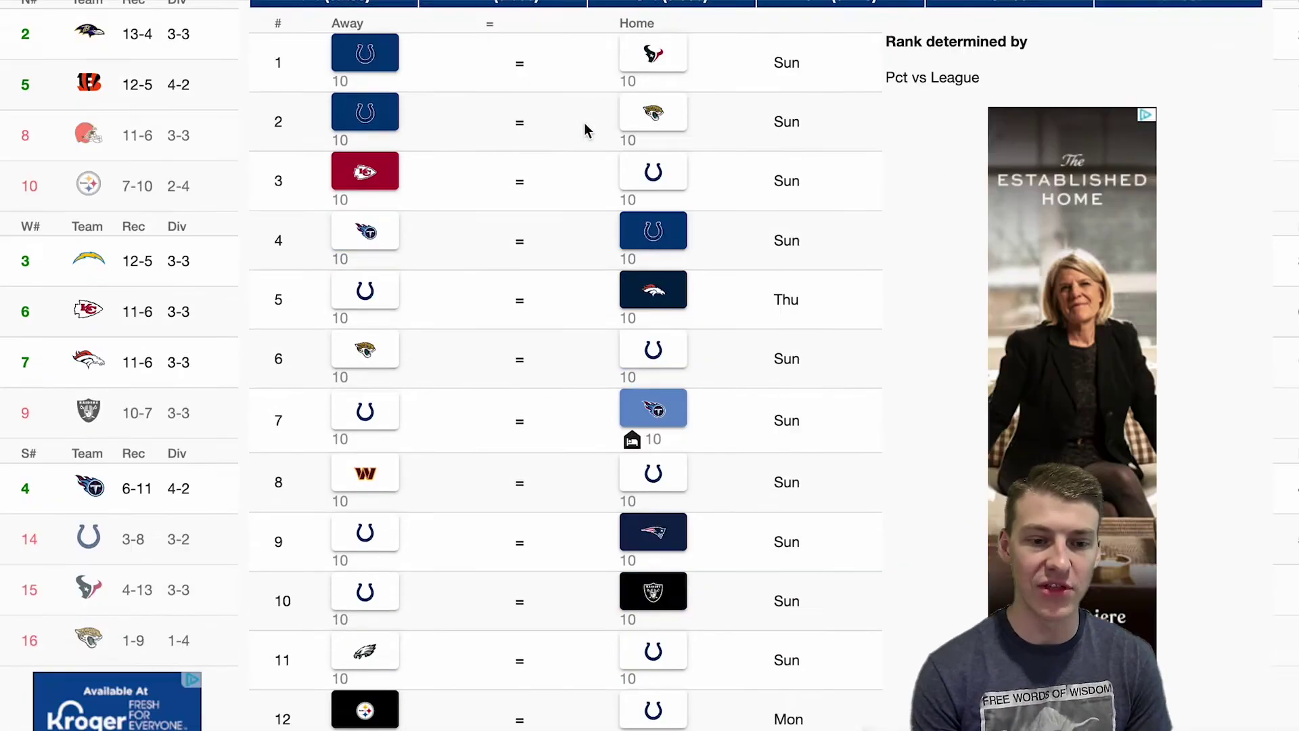
left_click(640, 289)
Step: Pick the Colts to beat the Commanders at home in week 8
scroll(557, 322, "up", 3)
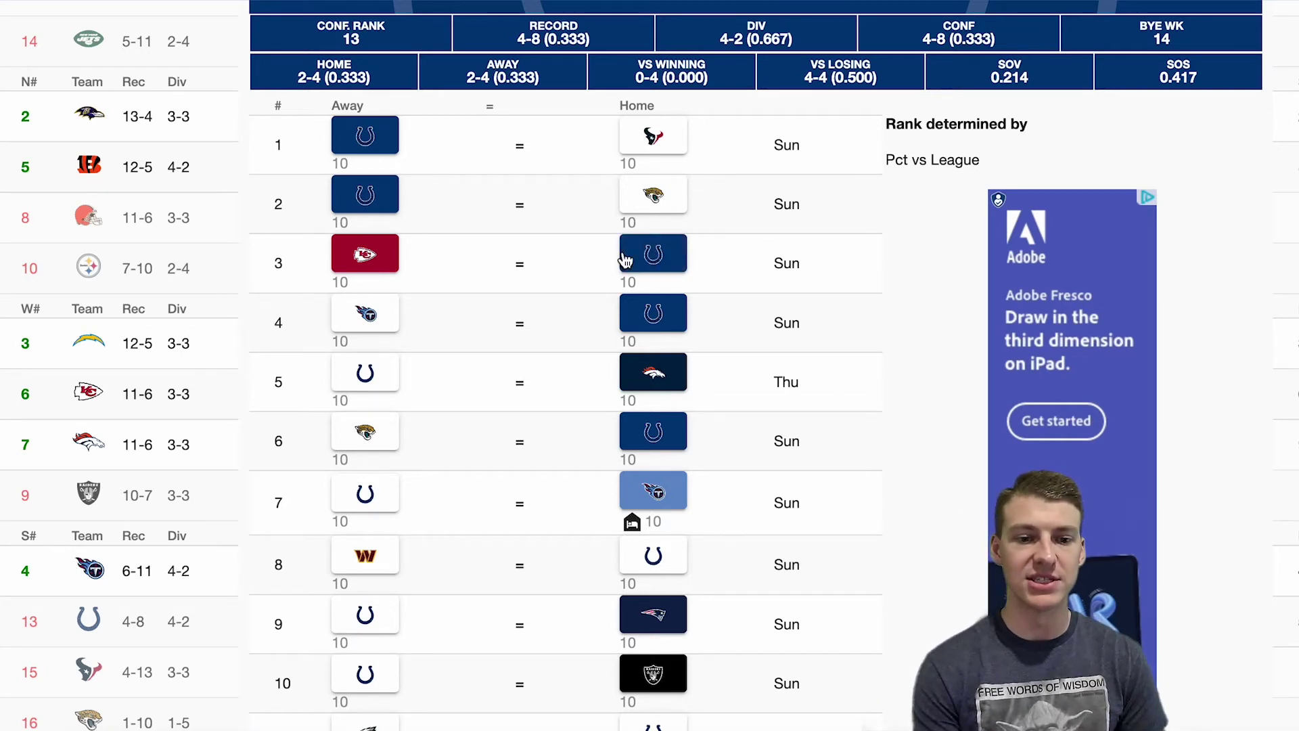
scroll(643, 531, "down", 1)
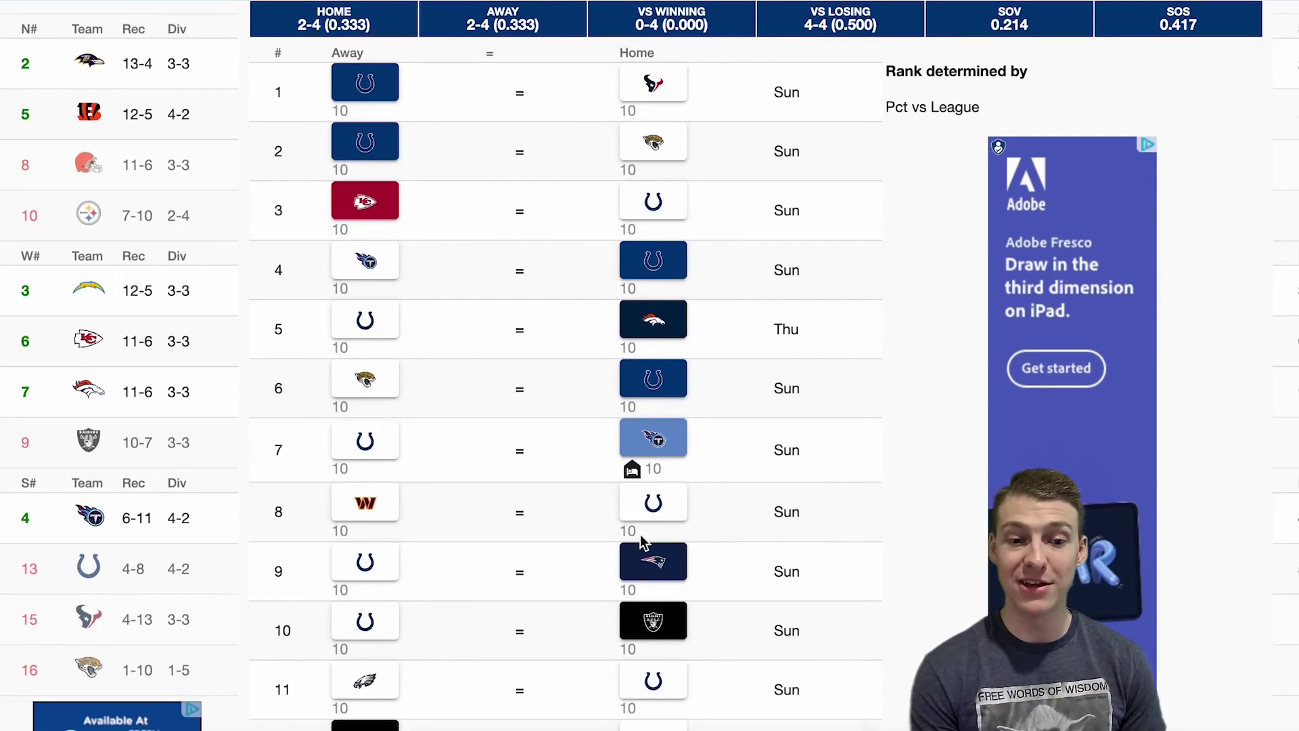
left_click(653, 502)
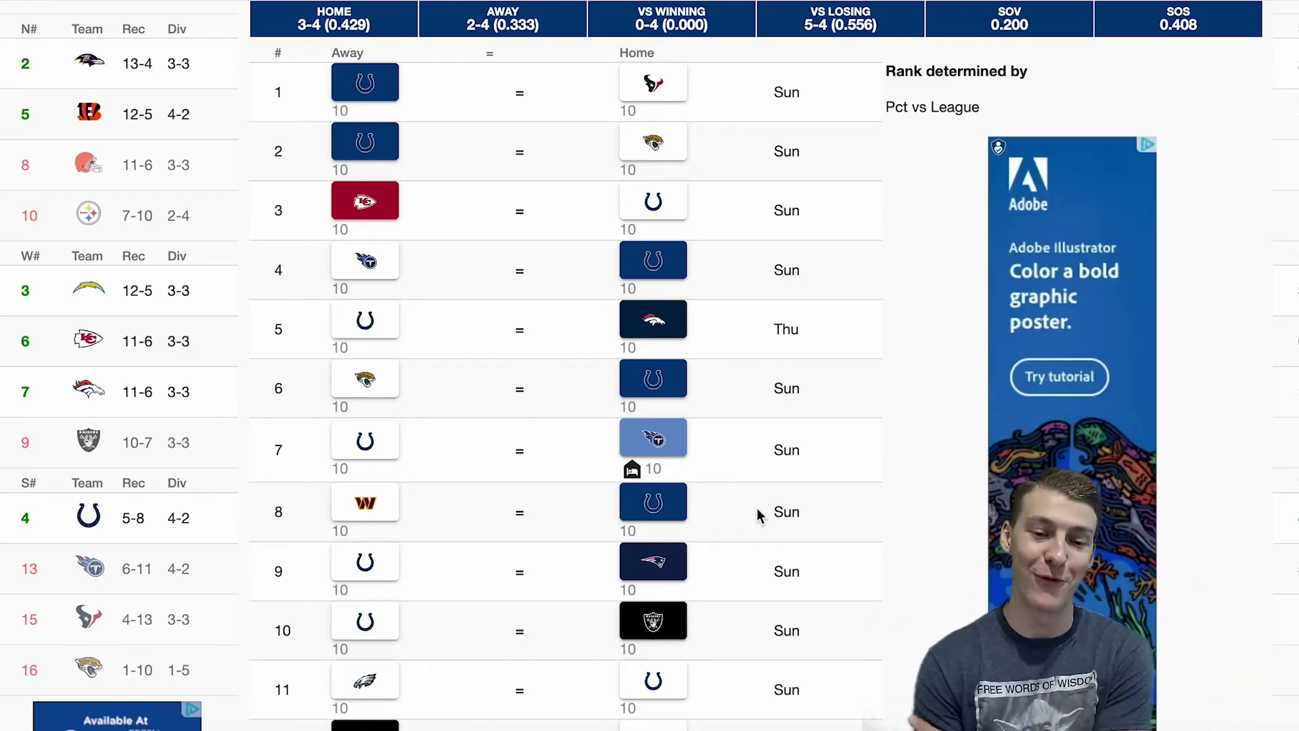
Step: Pick the Colts to beat the Cowboys in week 13 and the Eagles to beat the Colts in week 11
scroll(806, 544, "down", 3)
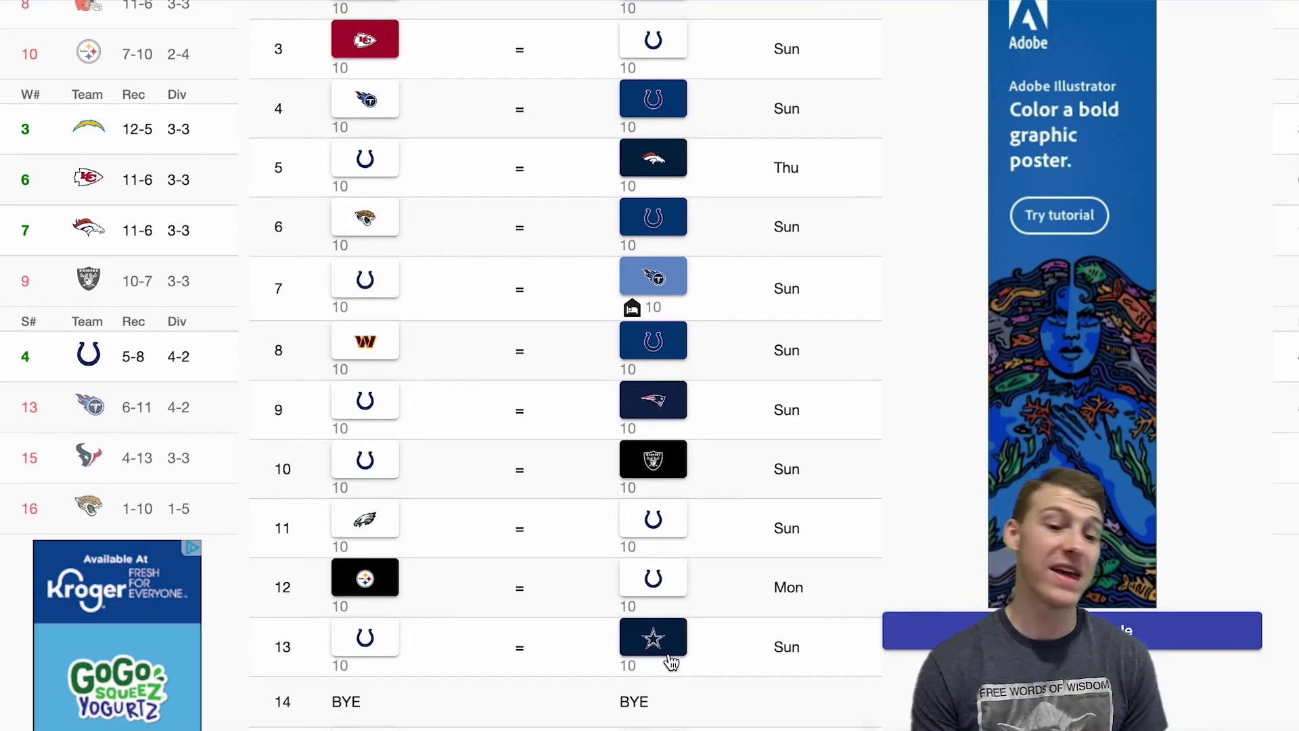
left_click(387, 635)
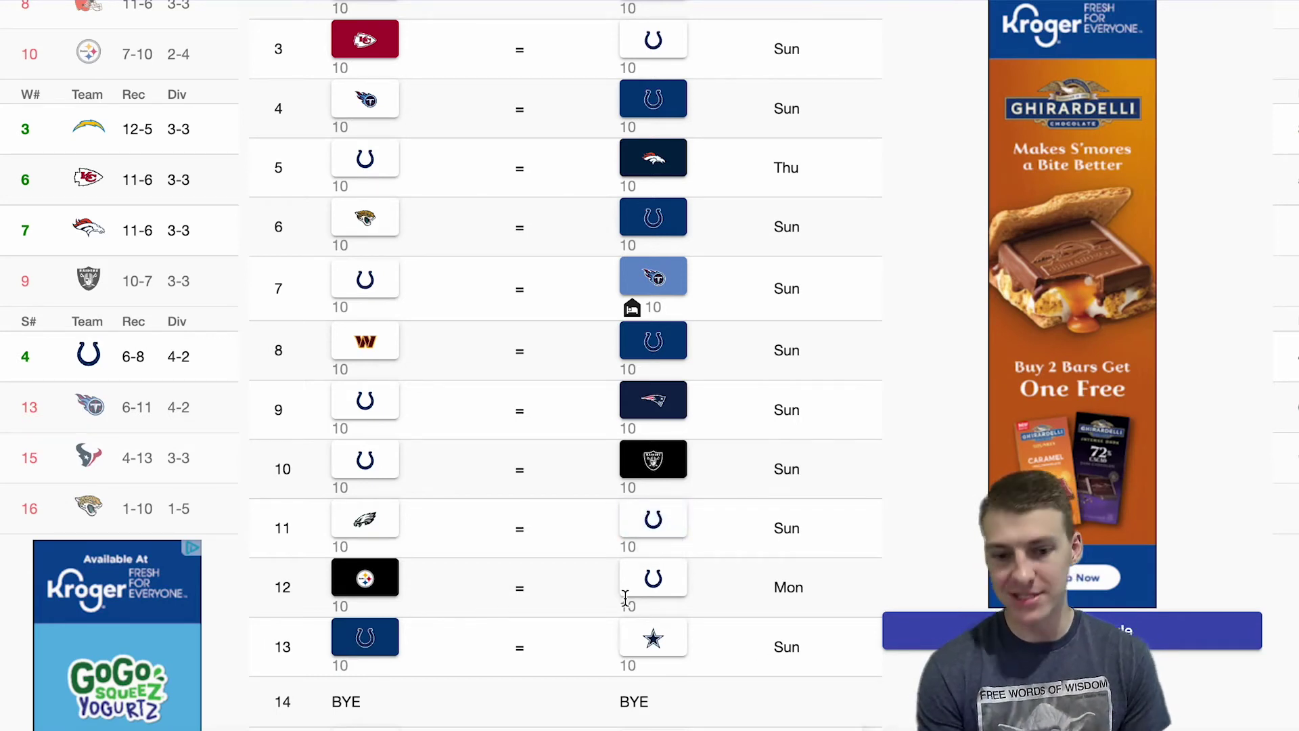
left_click(392, 522)
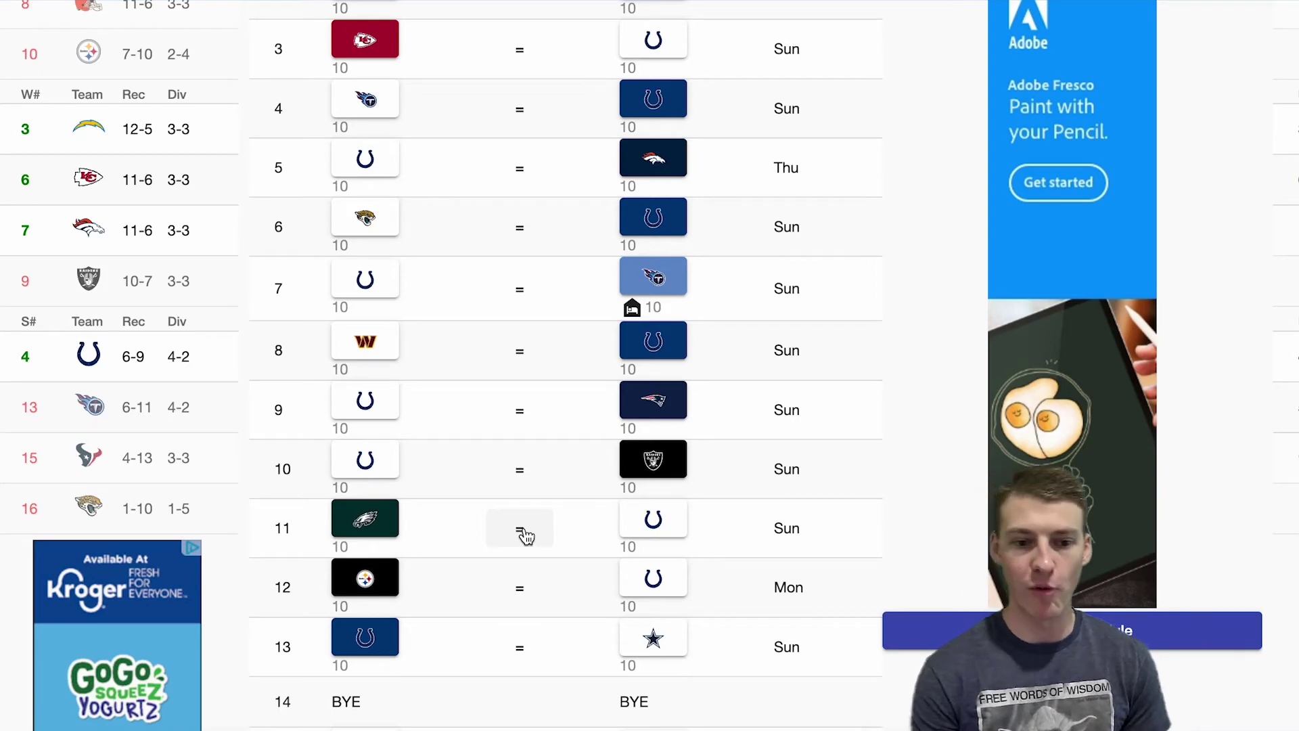
Step: Pick the Colts to win the week 15 road game against the Vikings
scroll(626, 580, "down", 2)
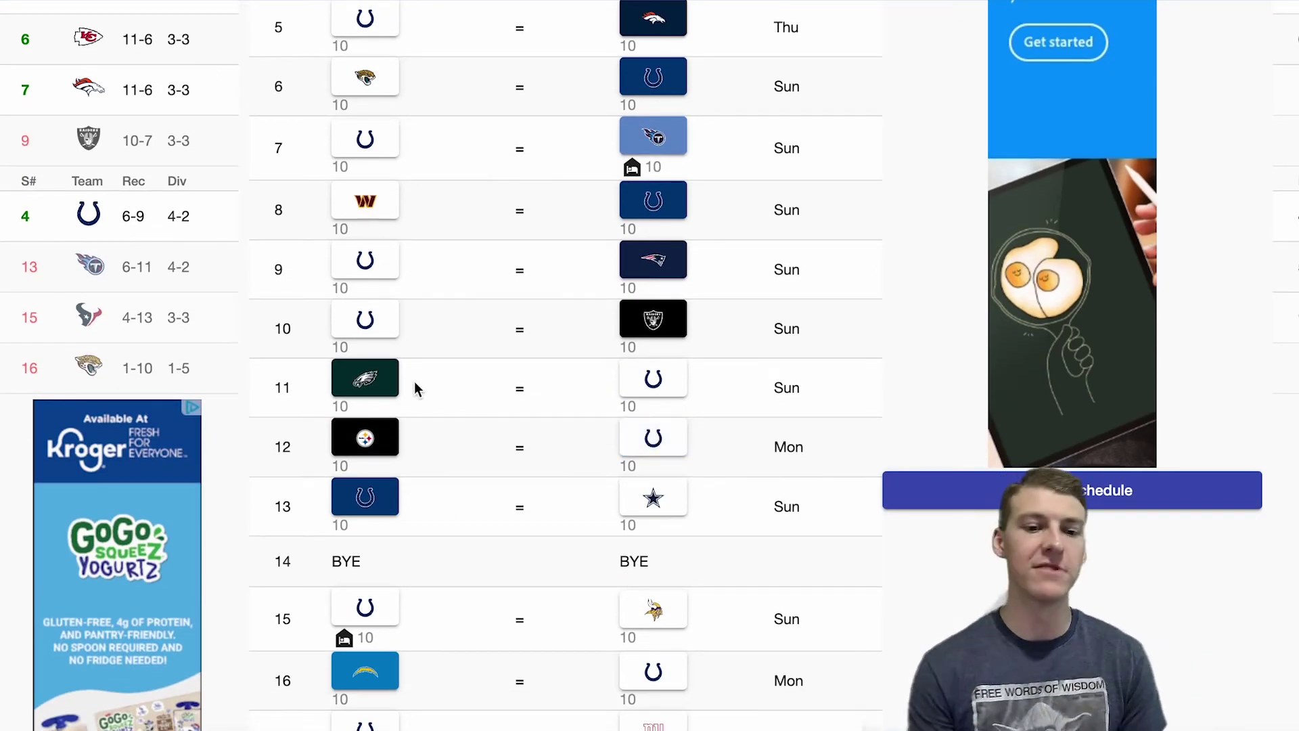
scroll(542, 565, "down", 1)
left_click(542, 565)
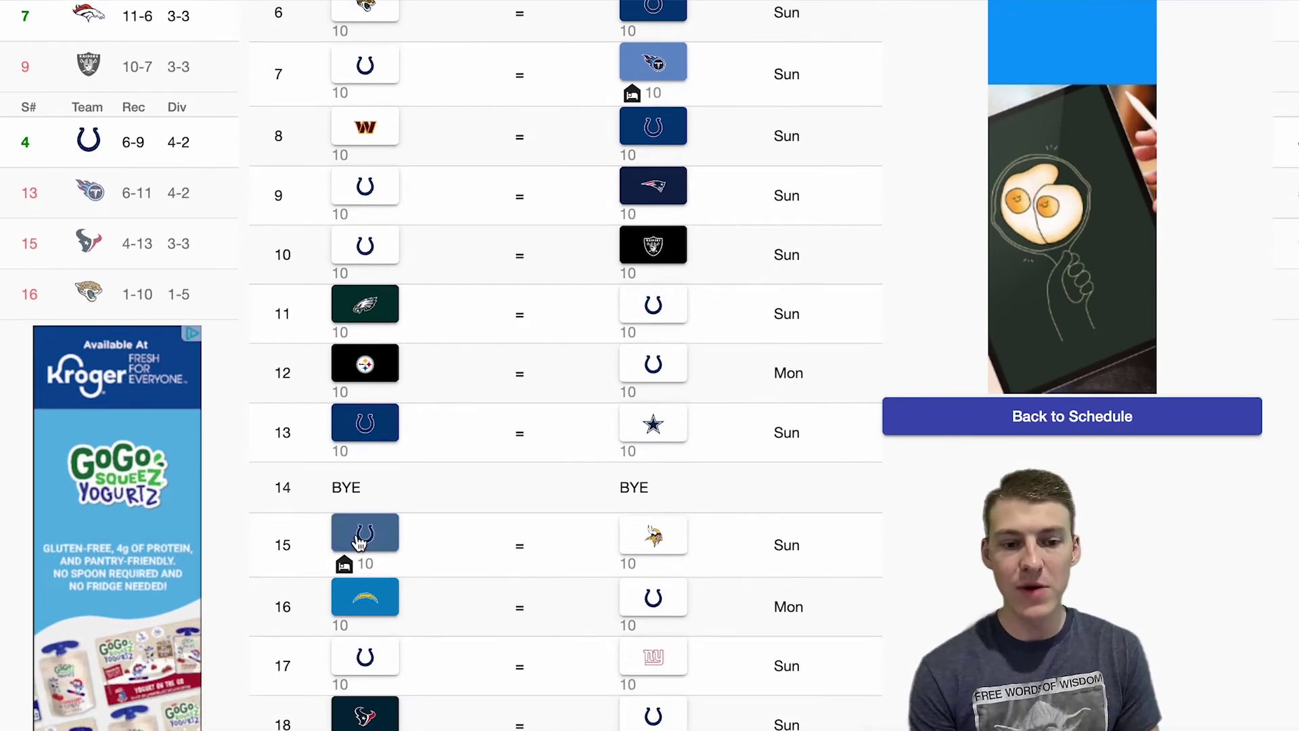